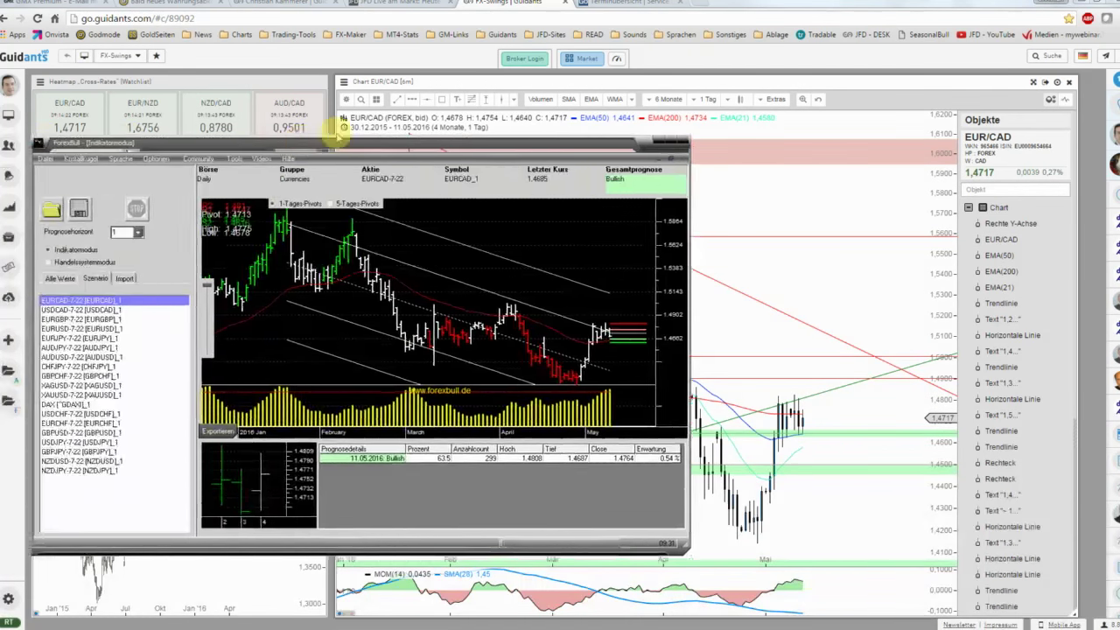
drag(669, 142, 711, 133)
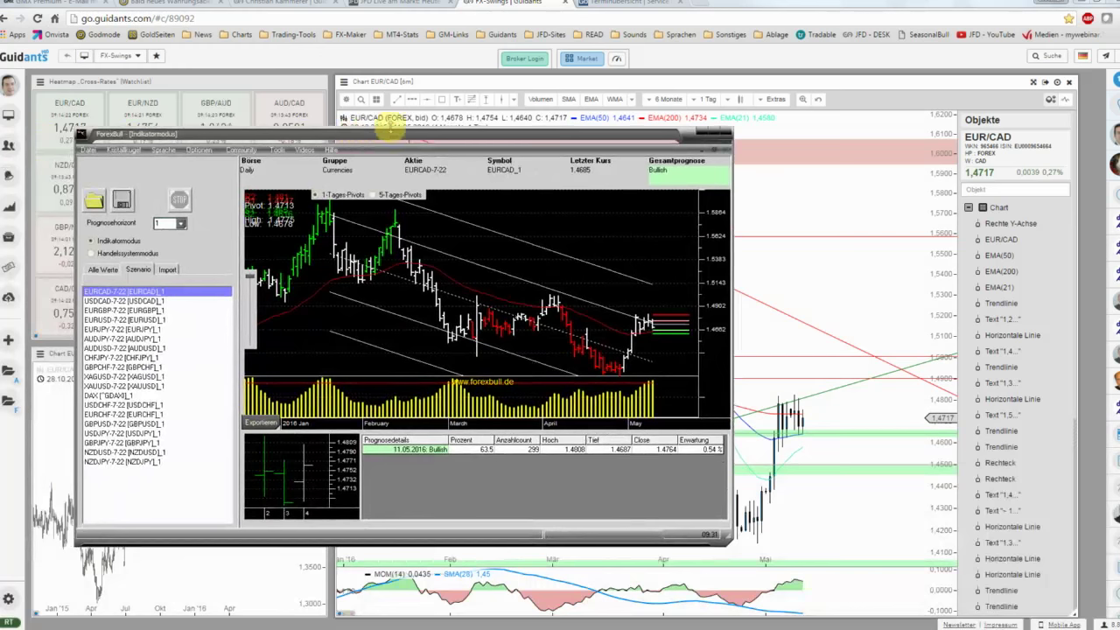
click(710, 133)
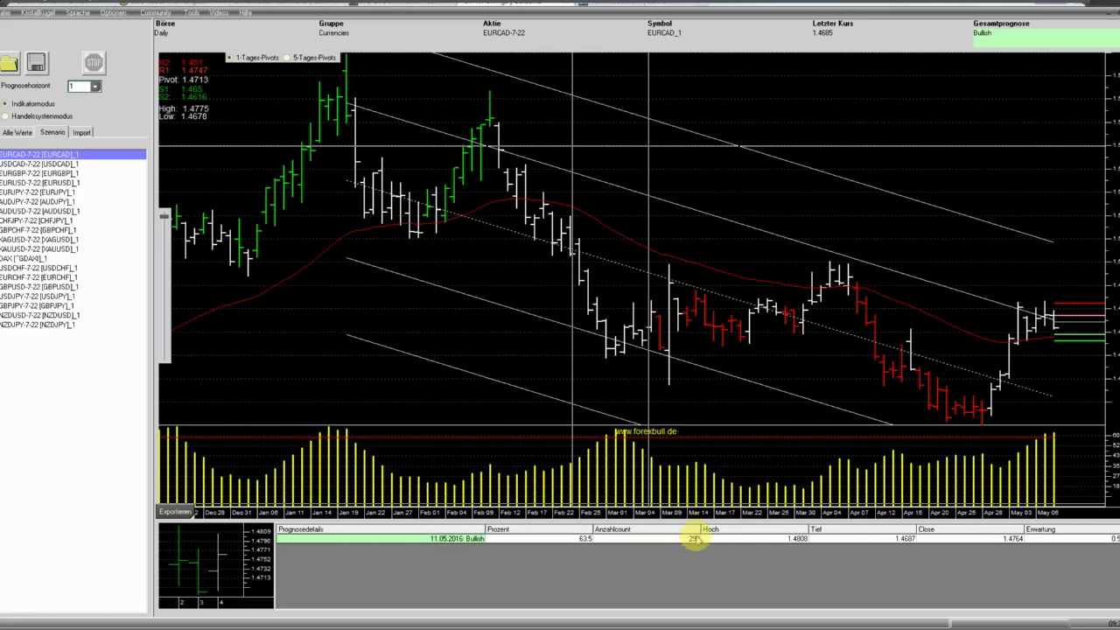
double_click(645, 4)
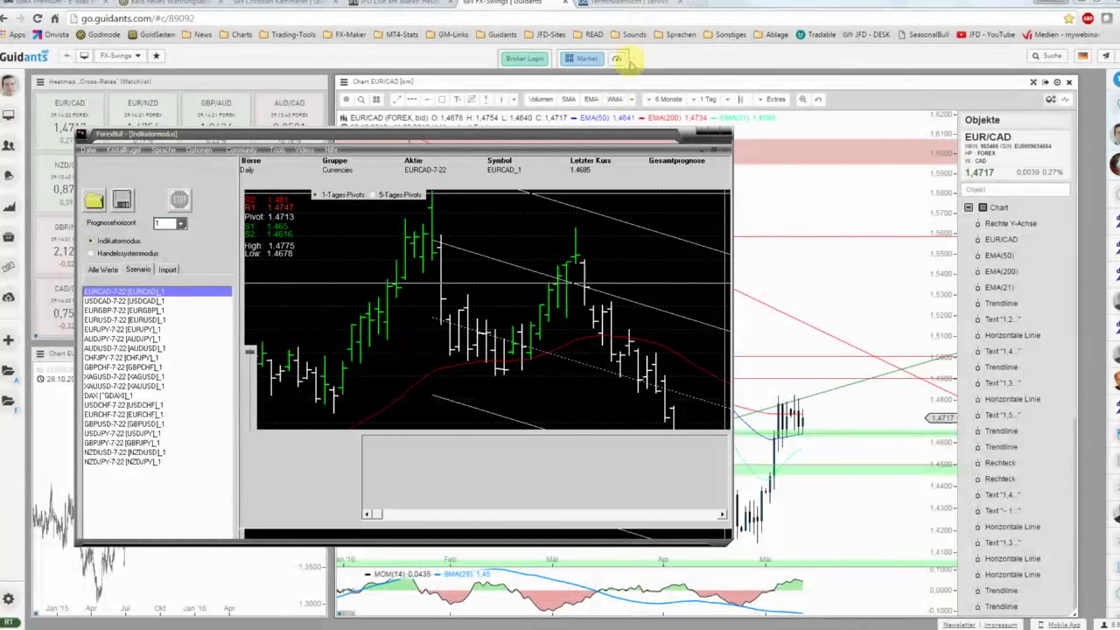
- Bring the Guidants EUR/CAD chart in front of the seasonality window and show it full screen
click(442, 125)
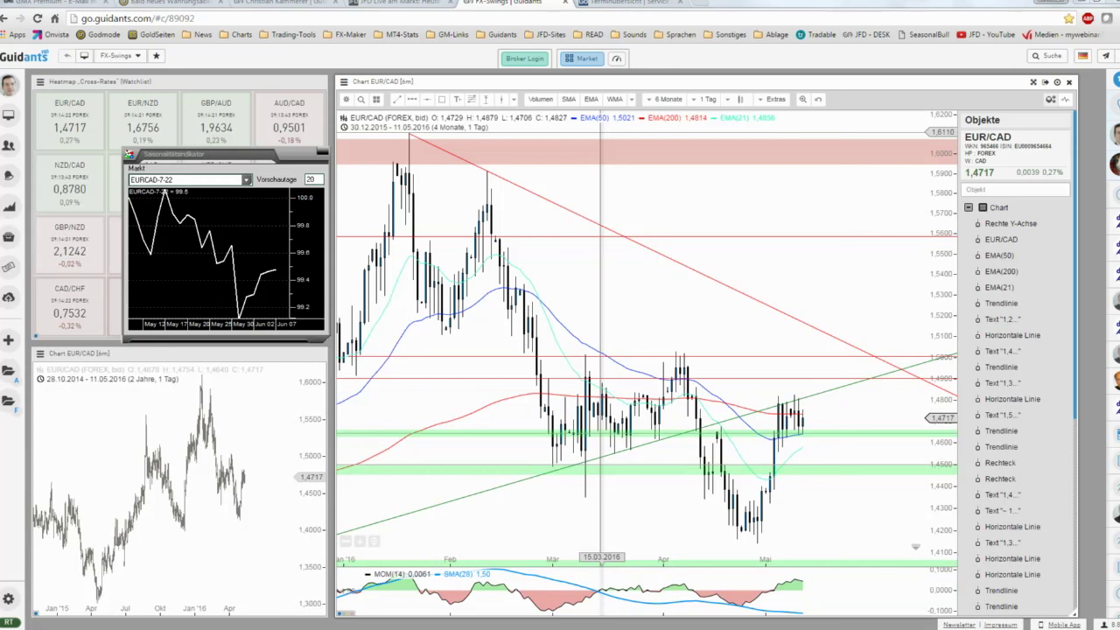
click(832, 296)
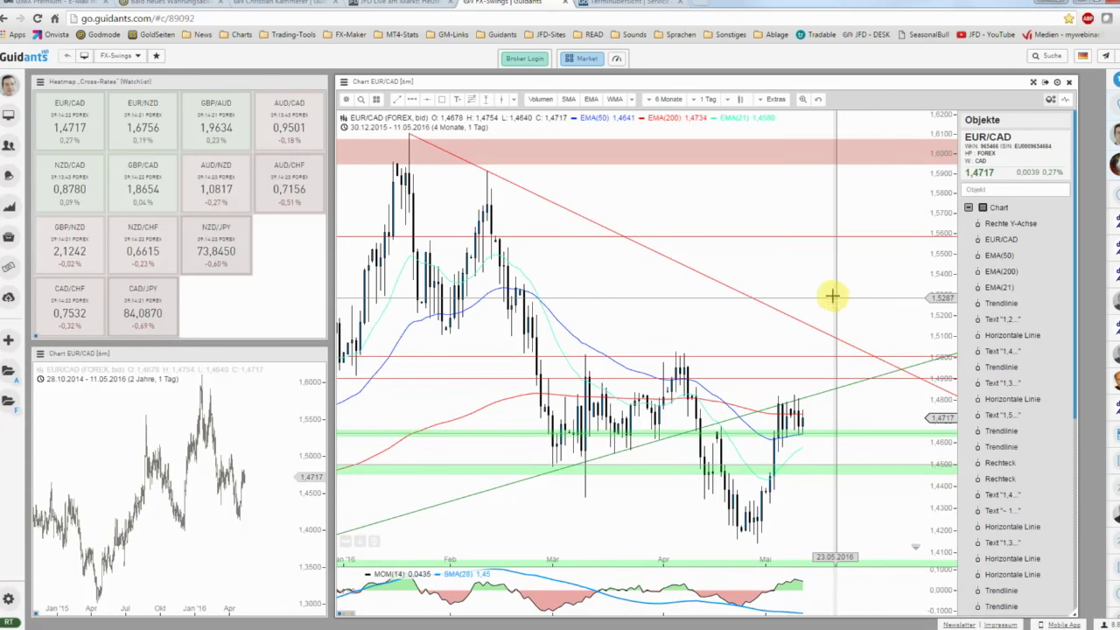
click(1038, 83)
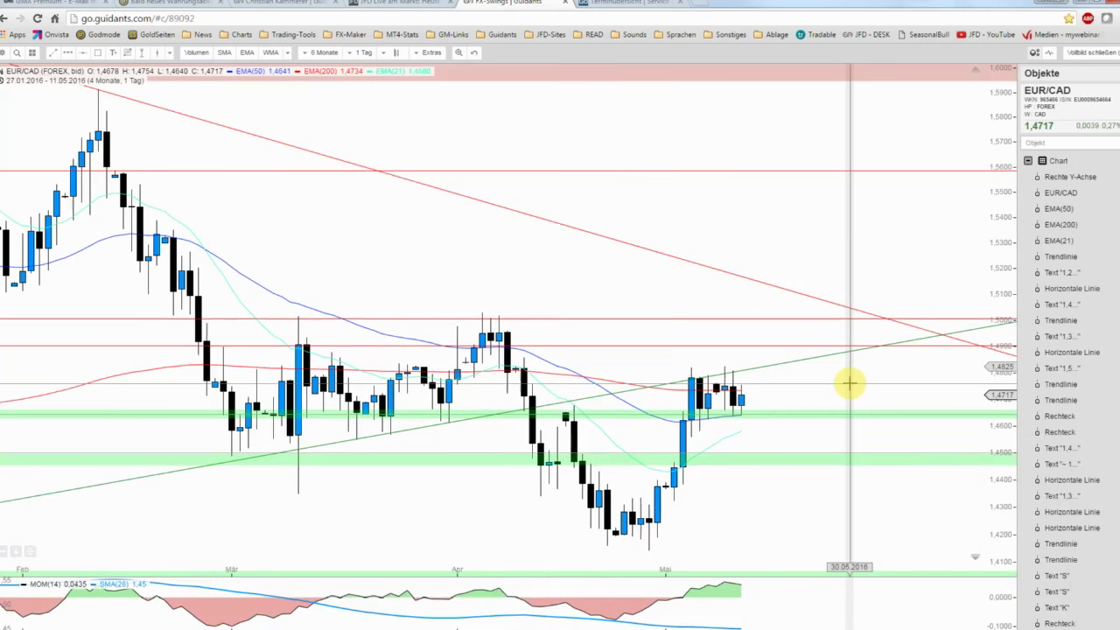
- Frame roughly the last two months of daily candles with a taller price scale
drag(852, 381, 910, 326)
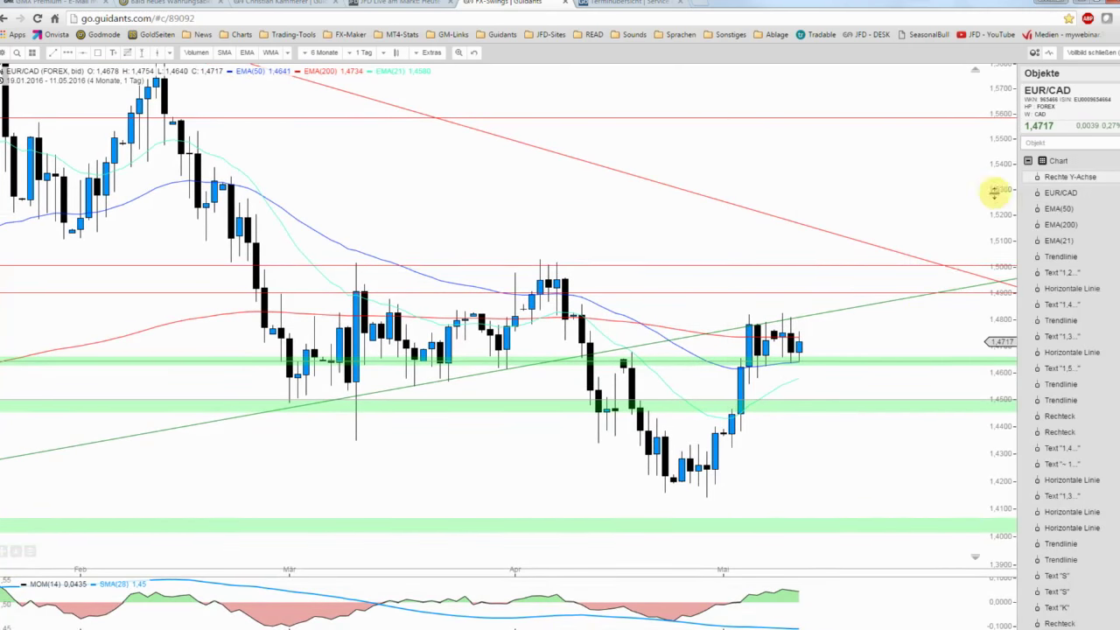
drag(995, 187, 984, 83)
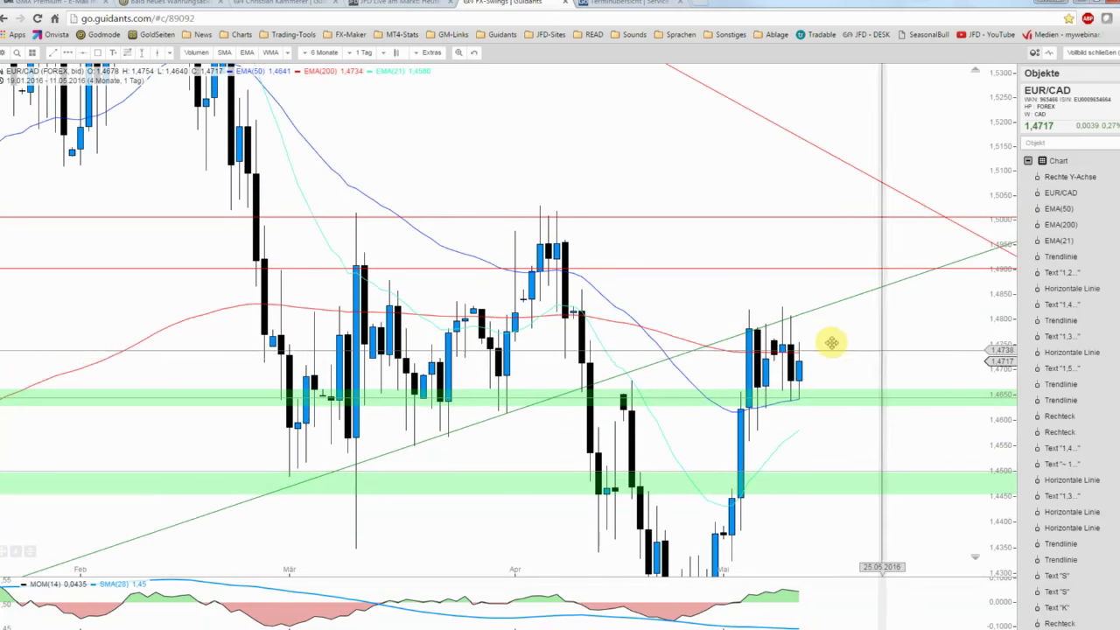
scroll(827, 342, up, 2)
scroll(827, 342, up, 2)
scroll(825, 337, up, 1)
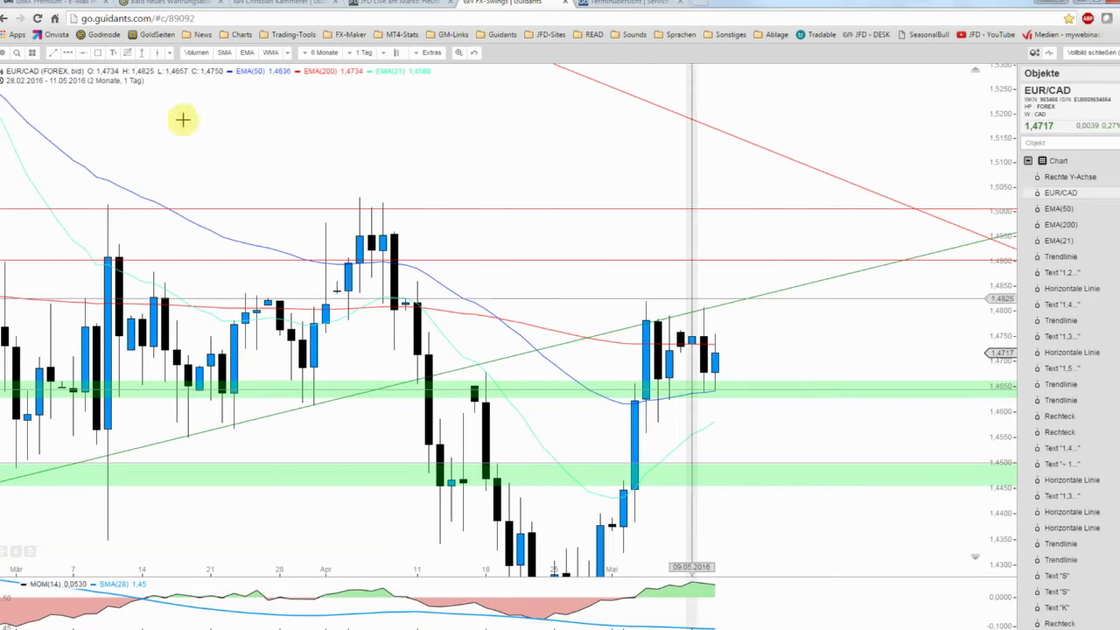
- Box the early-May consolidation candles as a 'Gelbe Zone' yellow rectangle
click(98, 53)
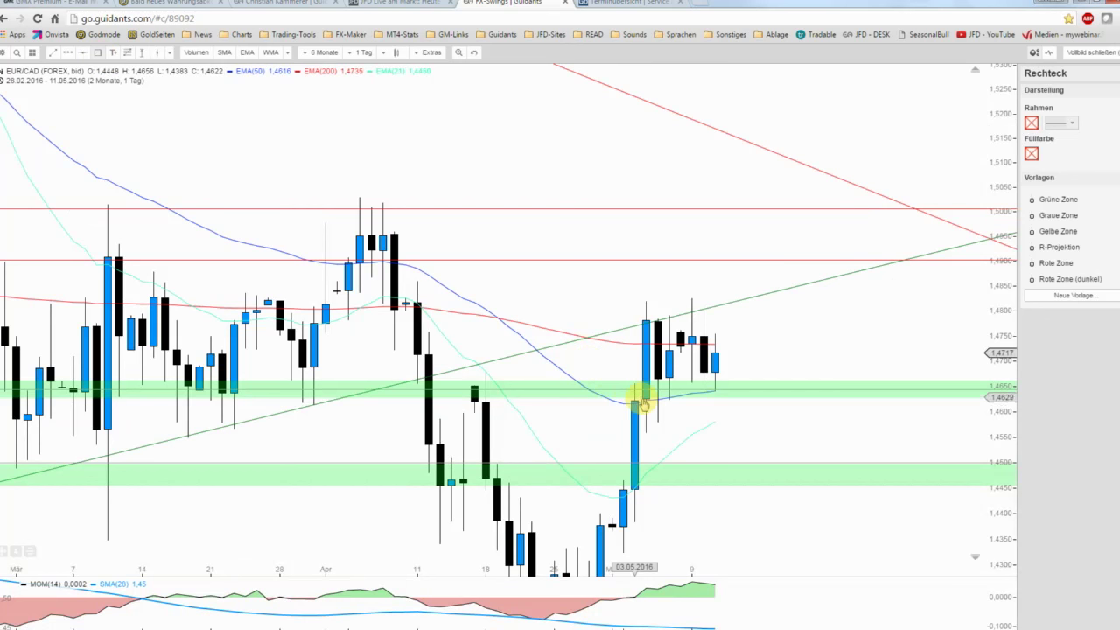
drag(645, 399, 751, 323)
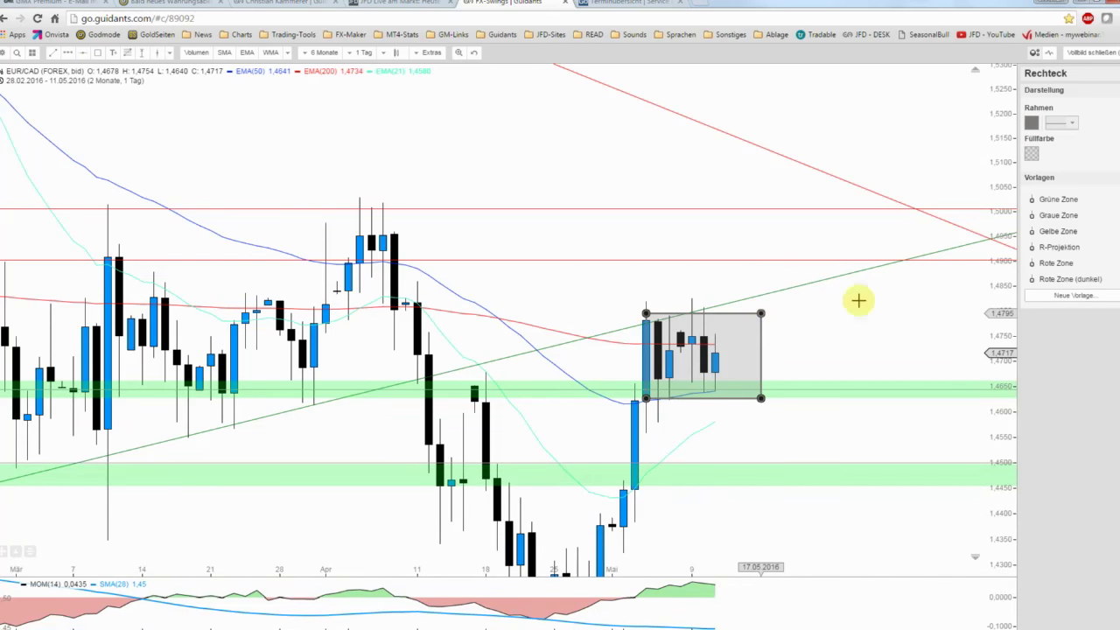
click(1059, 231)
click(870, 341)
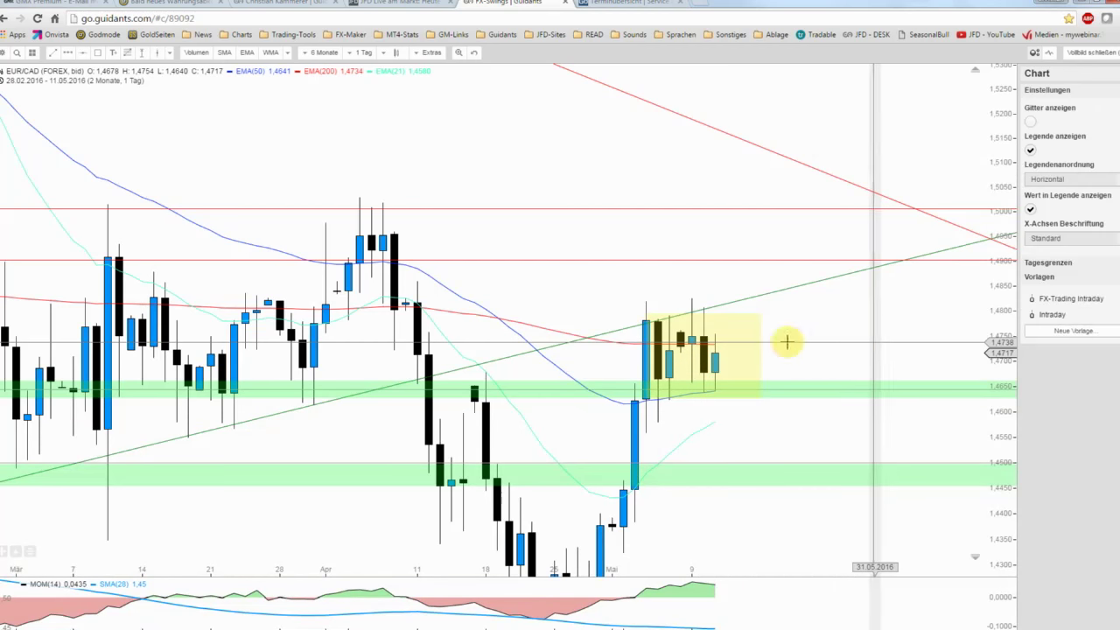
drag(808, 327, 834, 225)
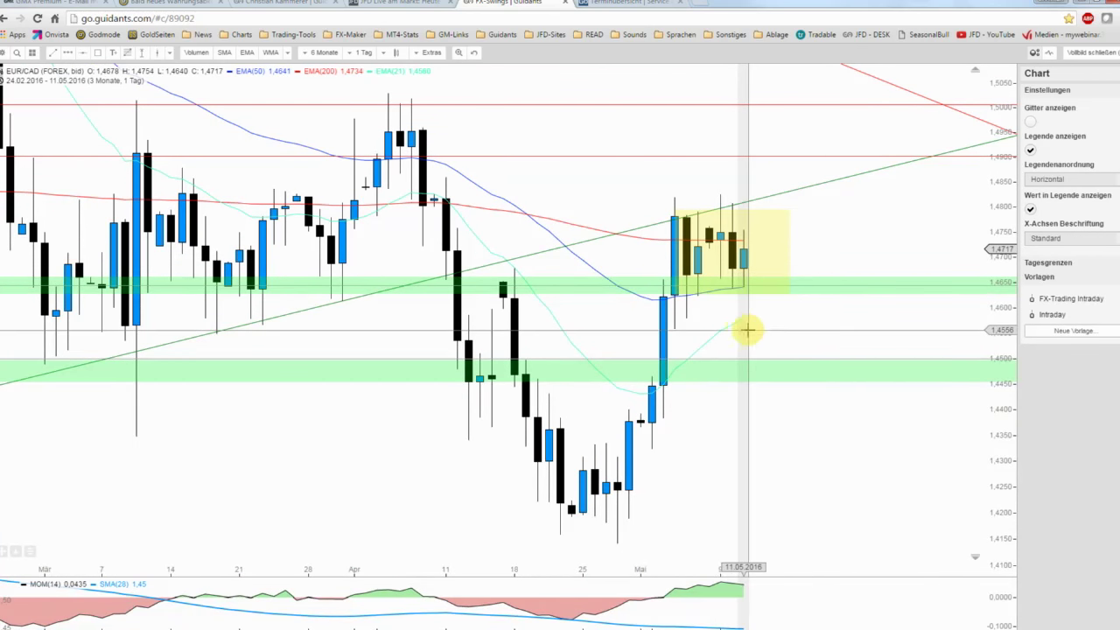
- Draw a Fibonacci retracement from the 1.4141 April low to the 1.4826 high, with the 23.6% level enabled
click(127, 53)
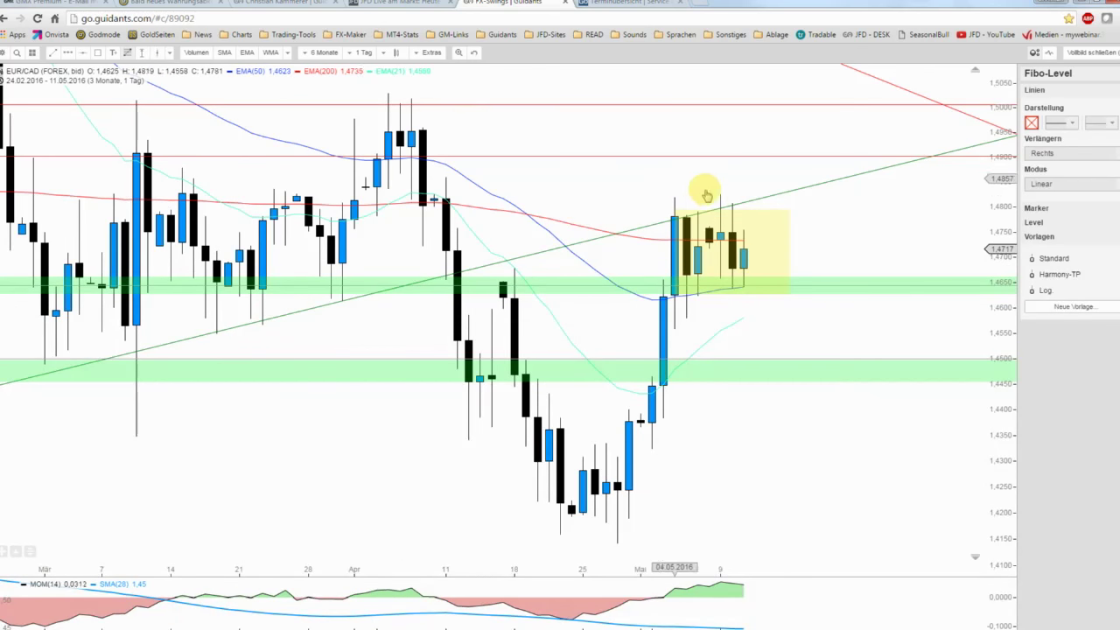
mouse_move(719, 195)
mouse_down()
mouse_move(626, 547)
mouse_move(617, 543)
mouse_up()
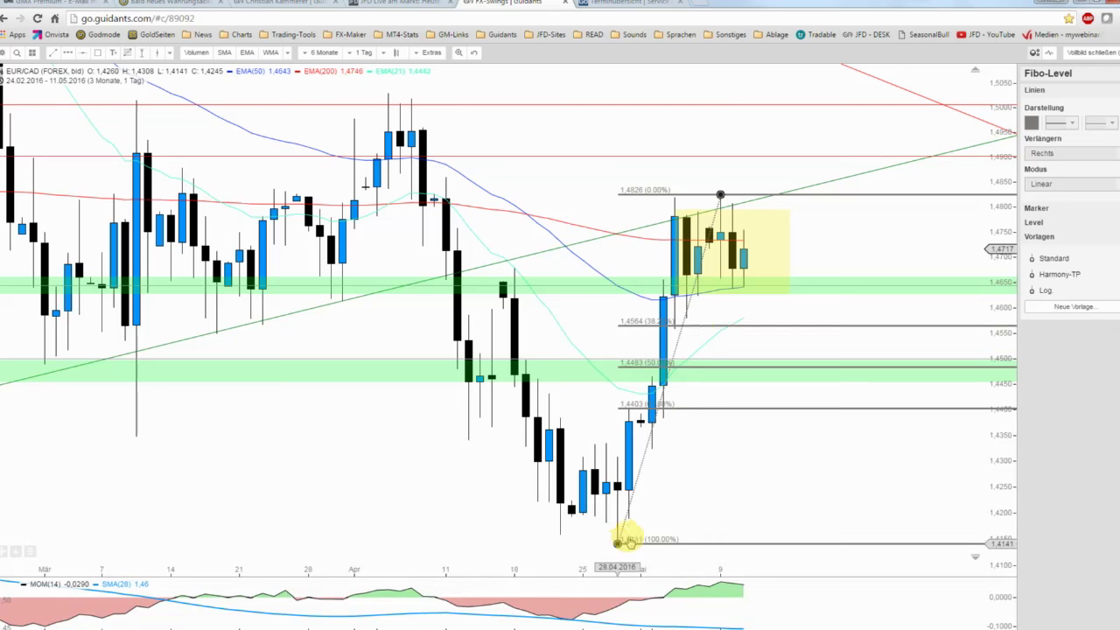
click(1077, 215)
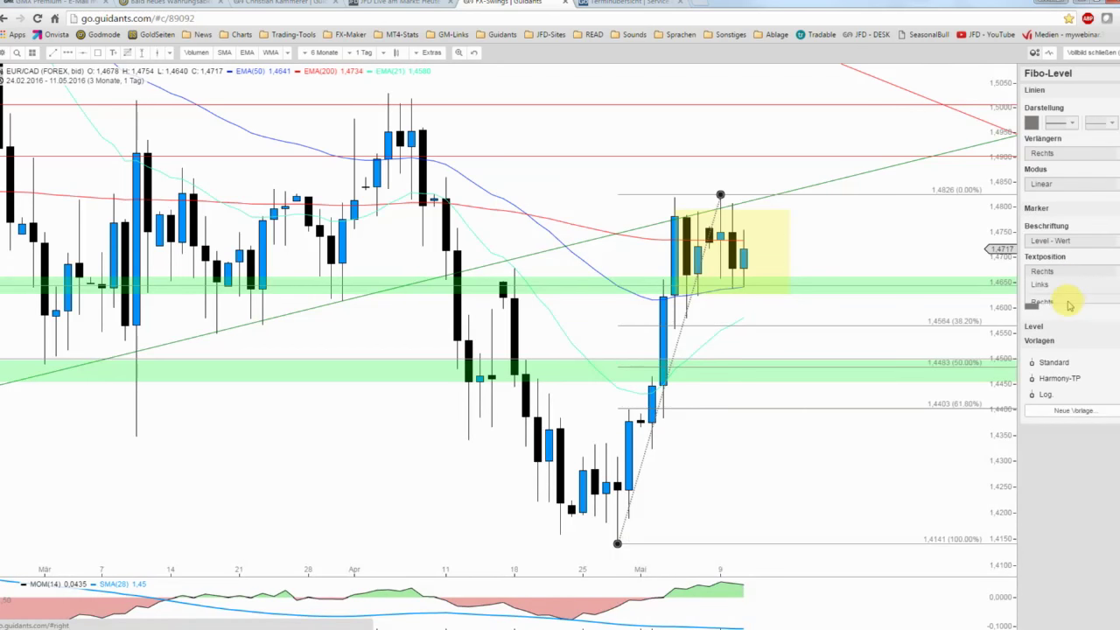
click(889, 352)
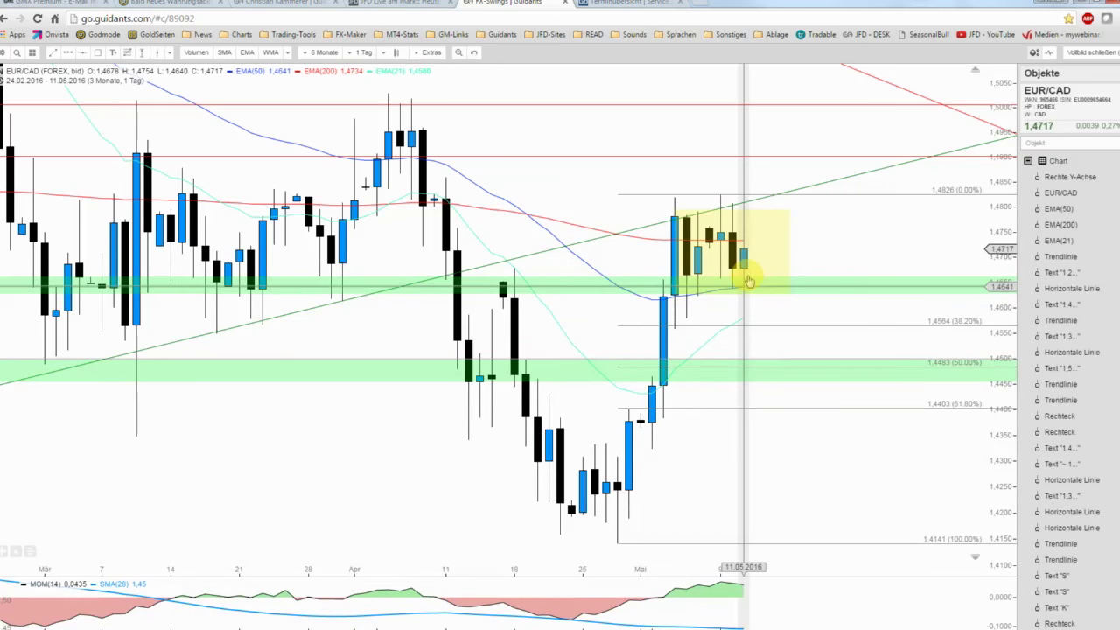
click(787, 324)
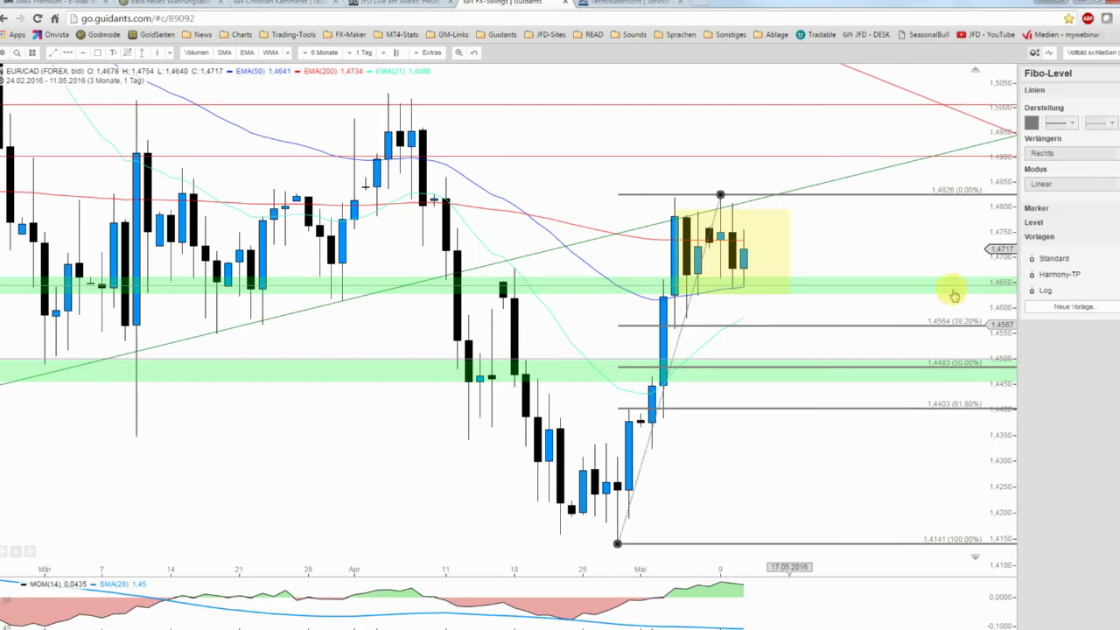
click(1048, 224)
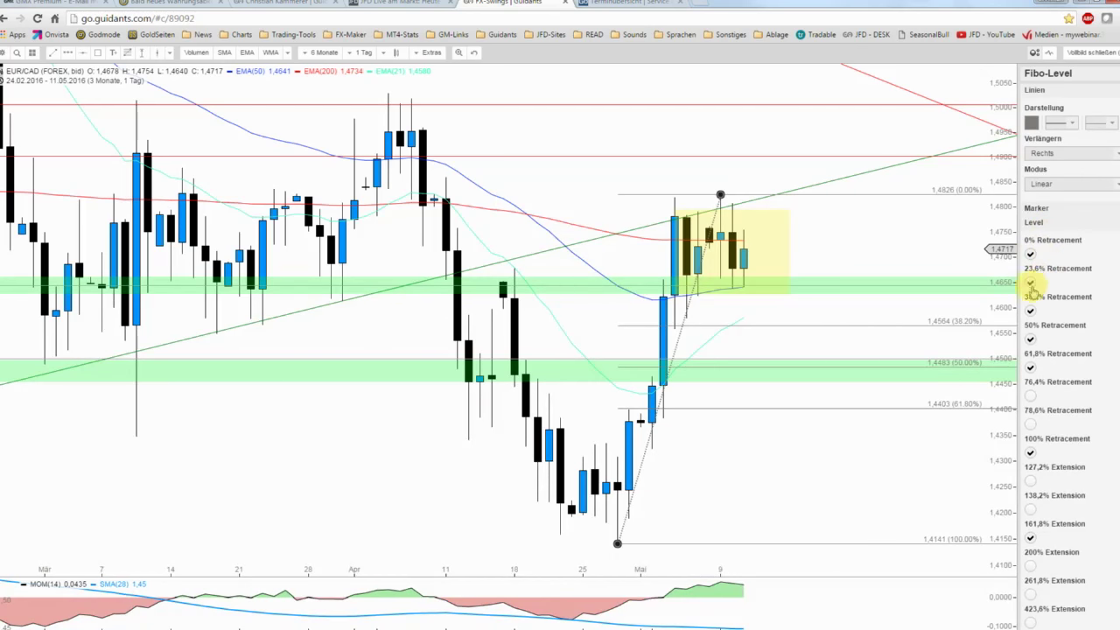
click(912, 310)
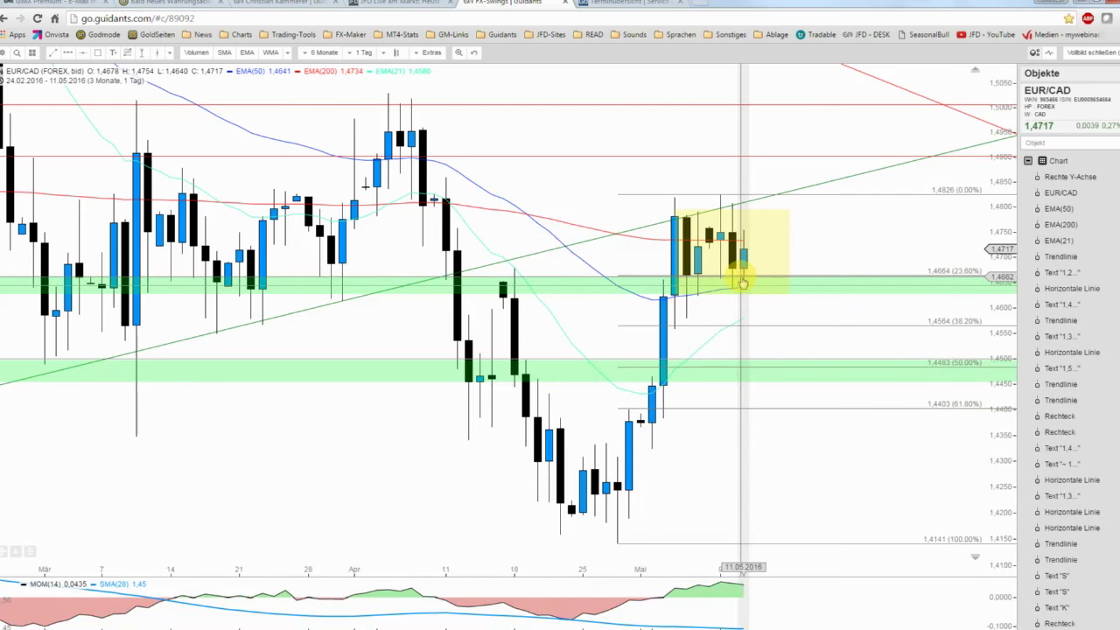
- Add a thin 'Rote Zone' red rectangle near 1.4800 along the top of the yellow box
click(834, 235)
scroll(834, 235, down, 1)
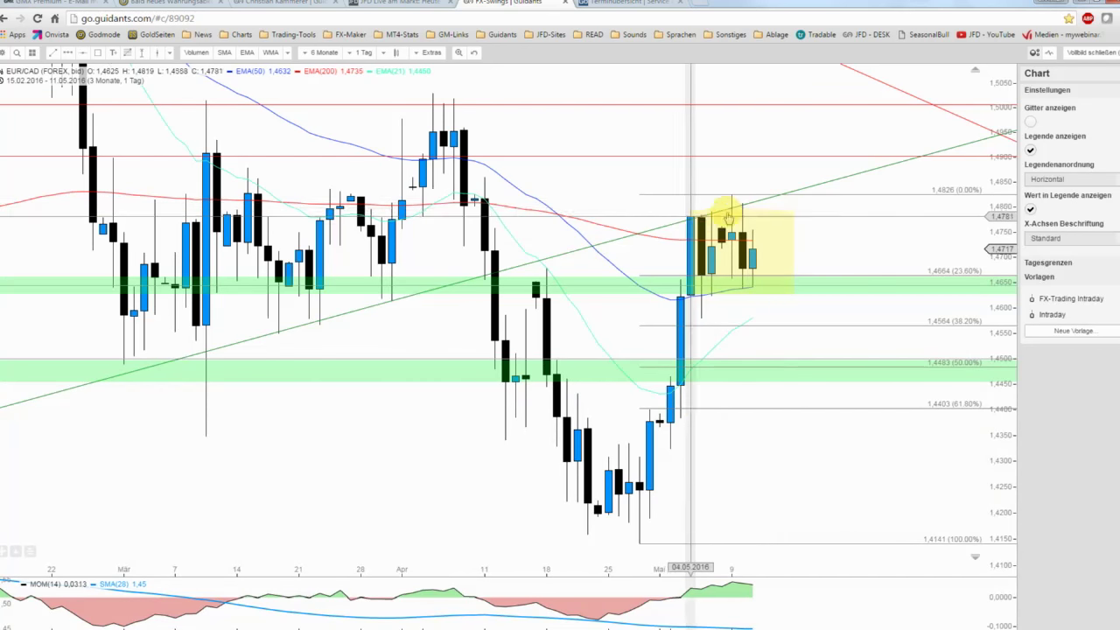
click(97, 53)
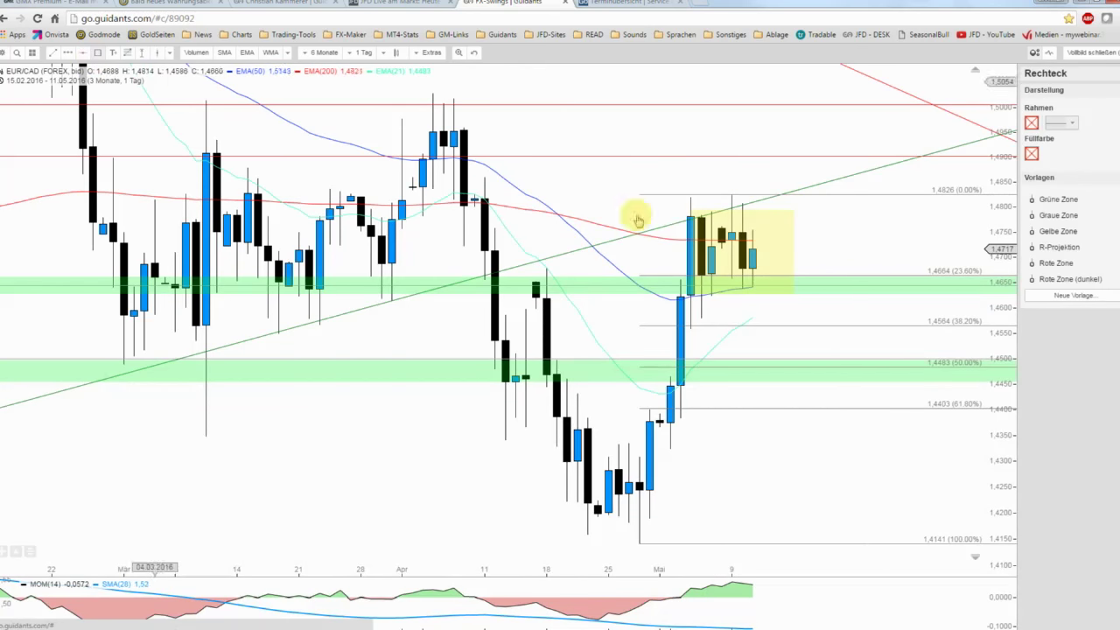
drag(691, 209, 1000, 210)
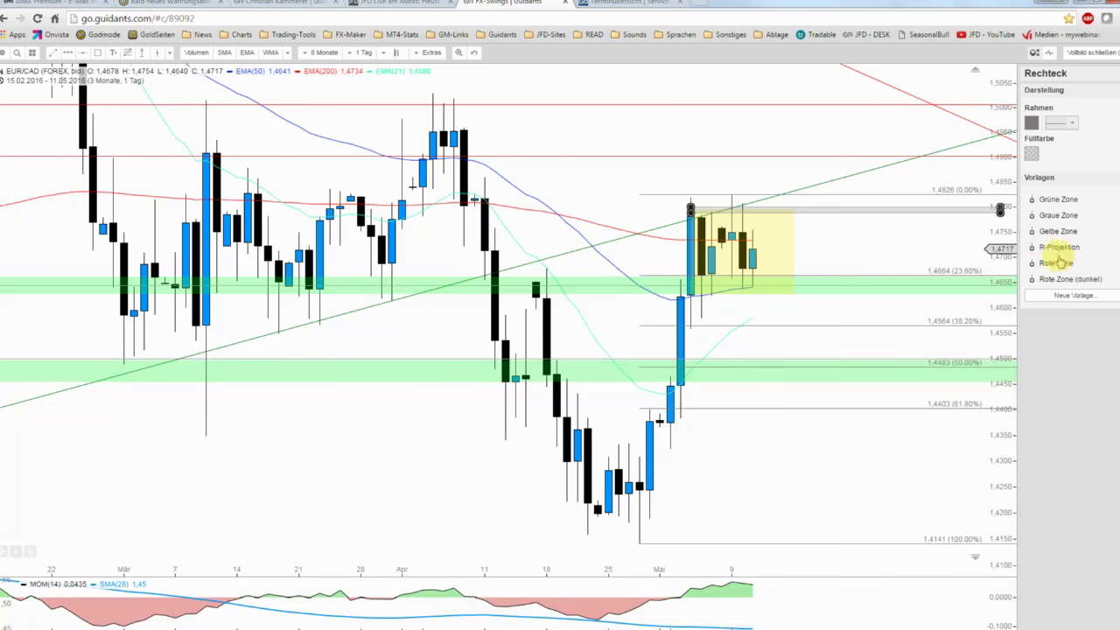
click(1058, 265)
click(838, 235)
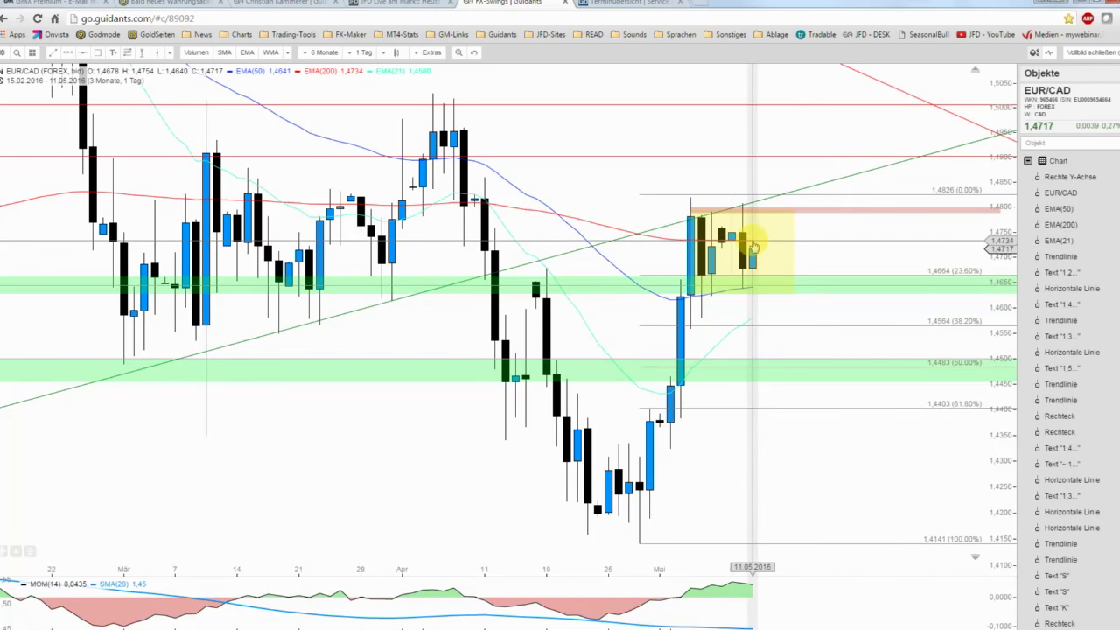
- Switch the EUR/CAD price data source to JFD Brokers
click(680, 312)
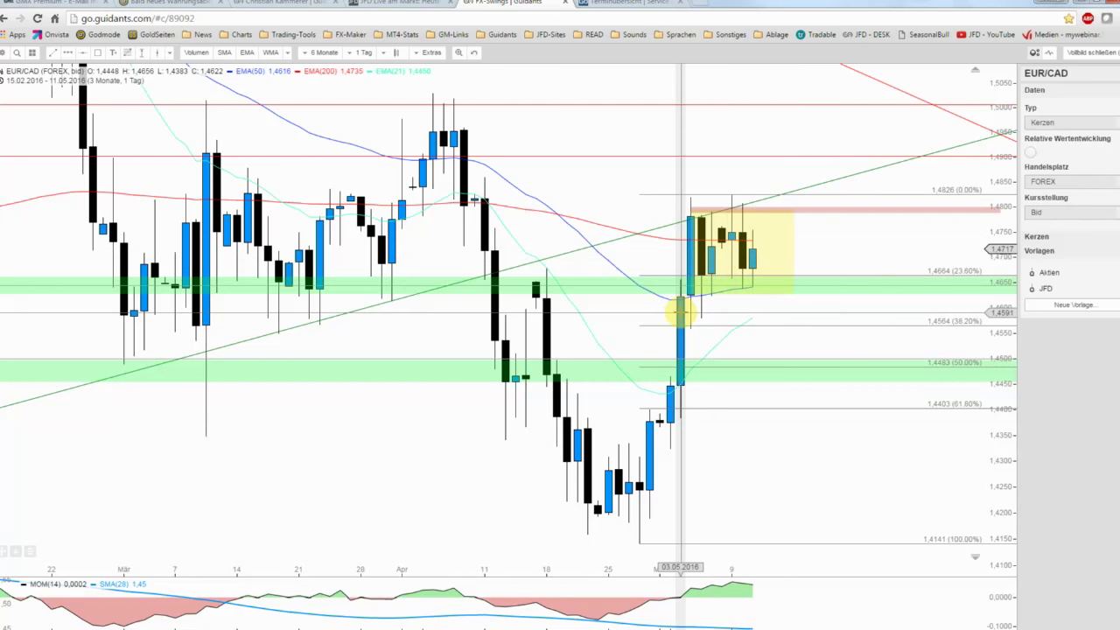
click(1068, 185)
click(1056, 249)
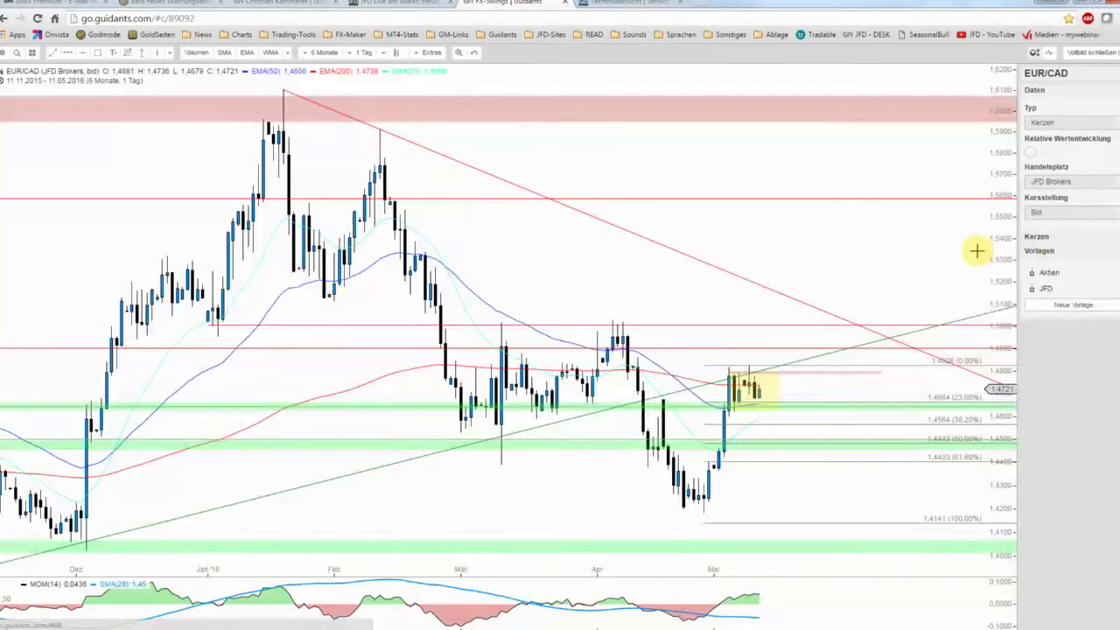
- Pan back to early March and check the yellow, red and pink zones
scroll(823, 262, up, 4)
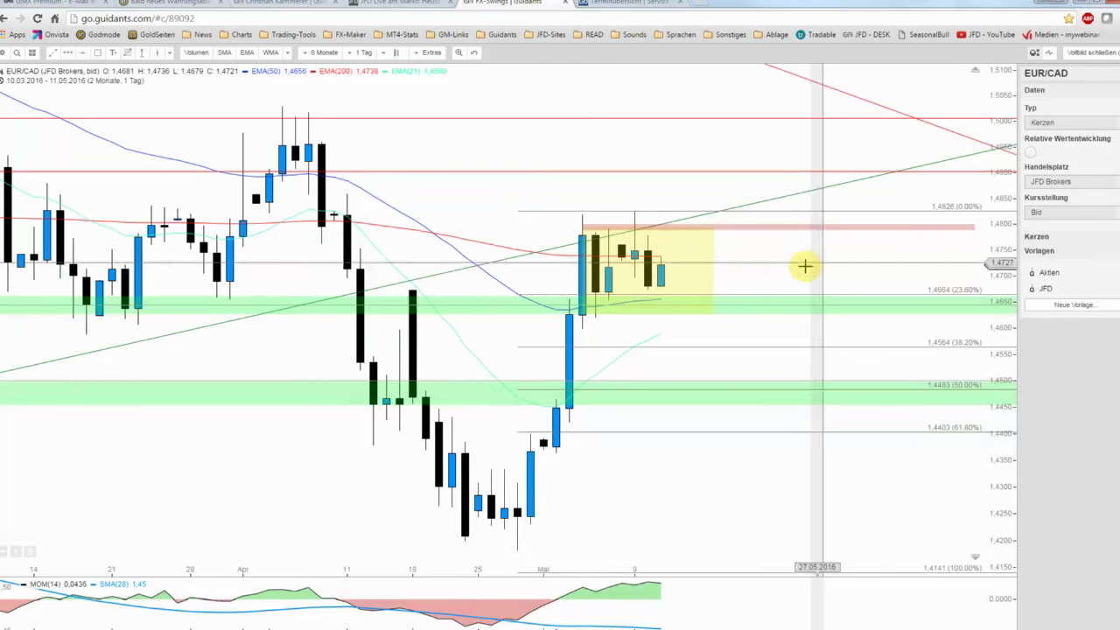
drag(770, 254, 918, 252)
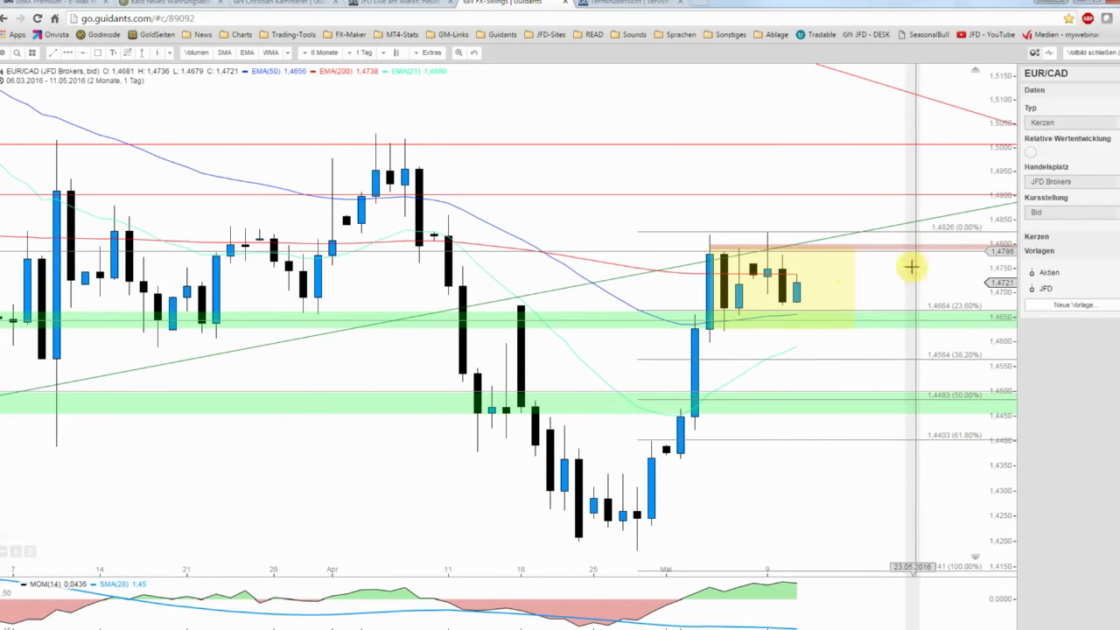
click(851, 278)
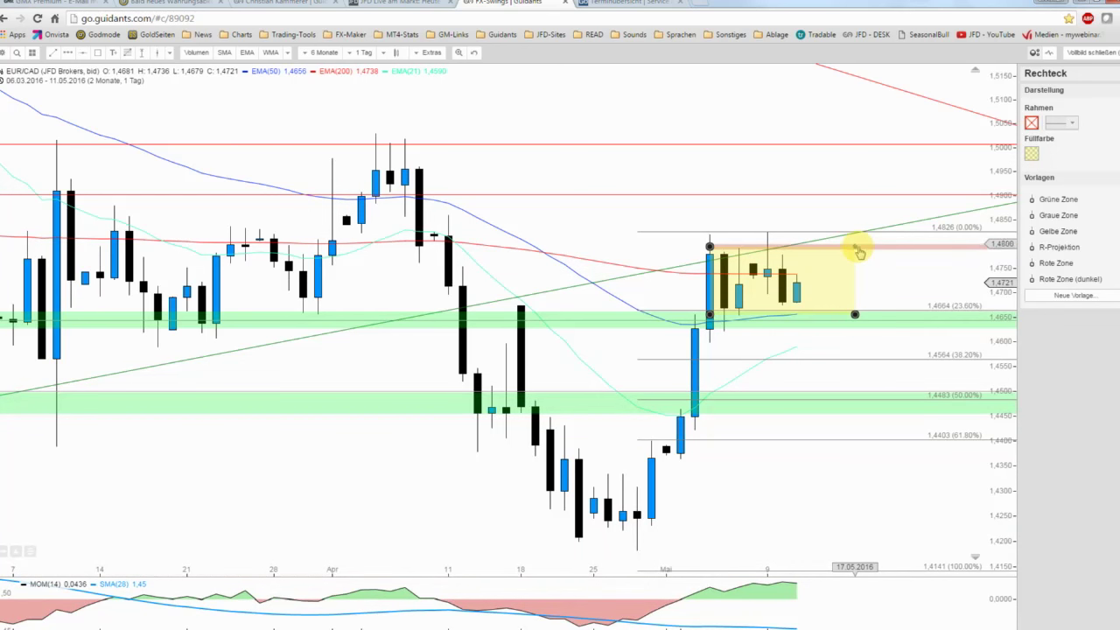
click(886, 250)
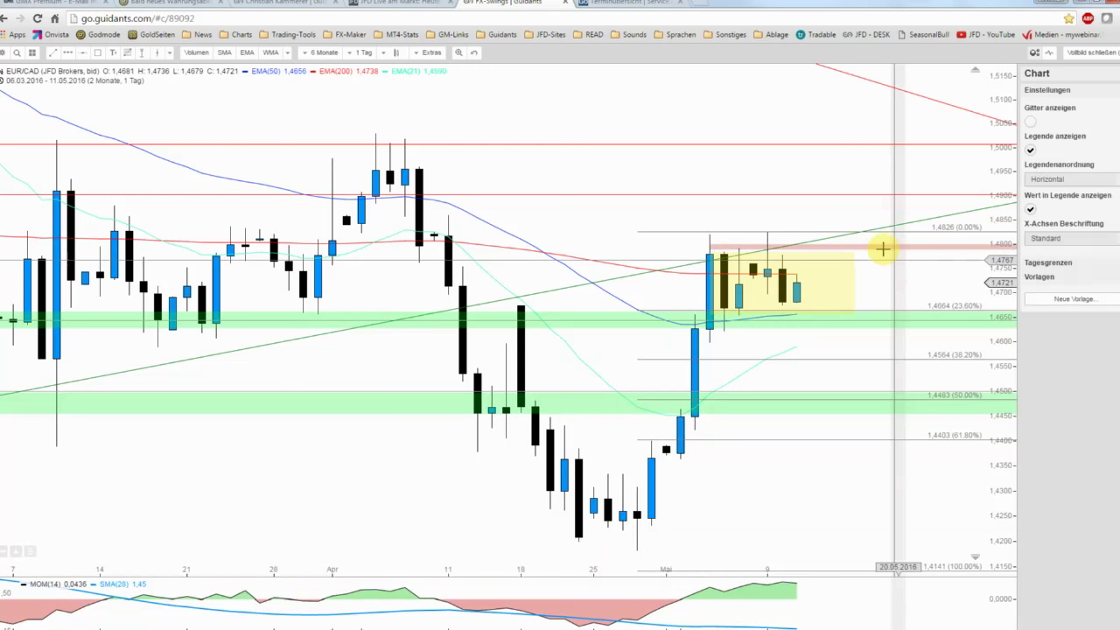
click(884, 248)
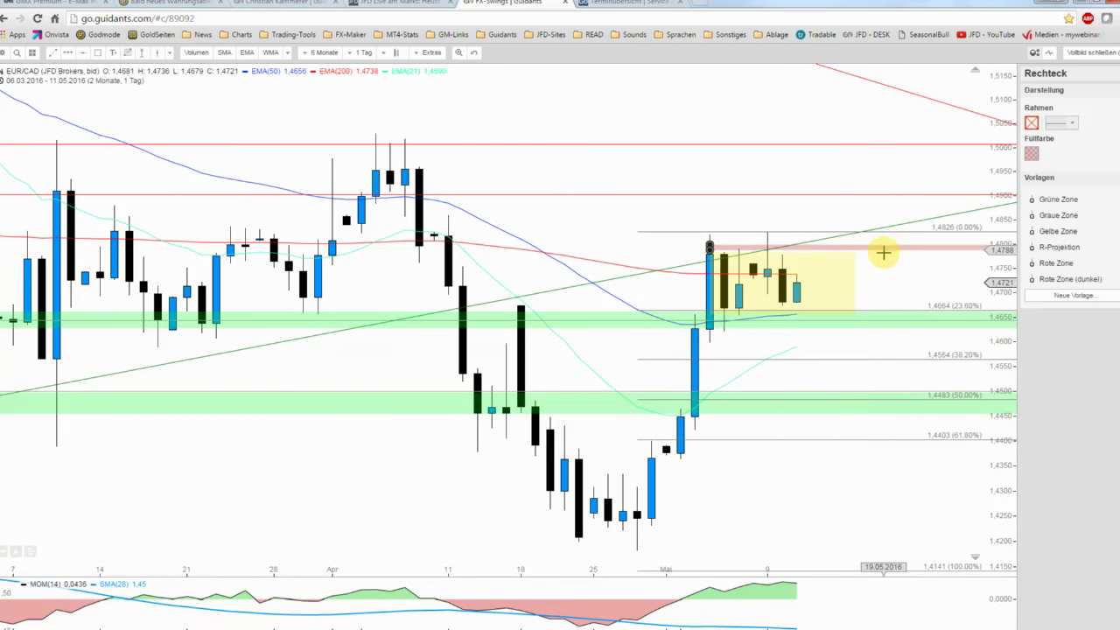
click(884, 282)
- Reframe the chart to start in mid-February with free space on the right
scroll(883, 285, up, 1)
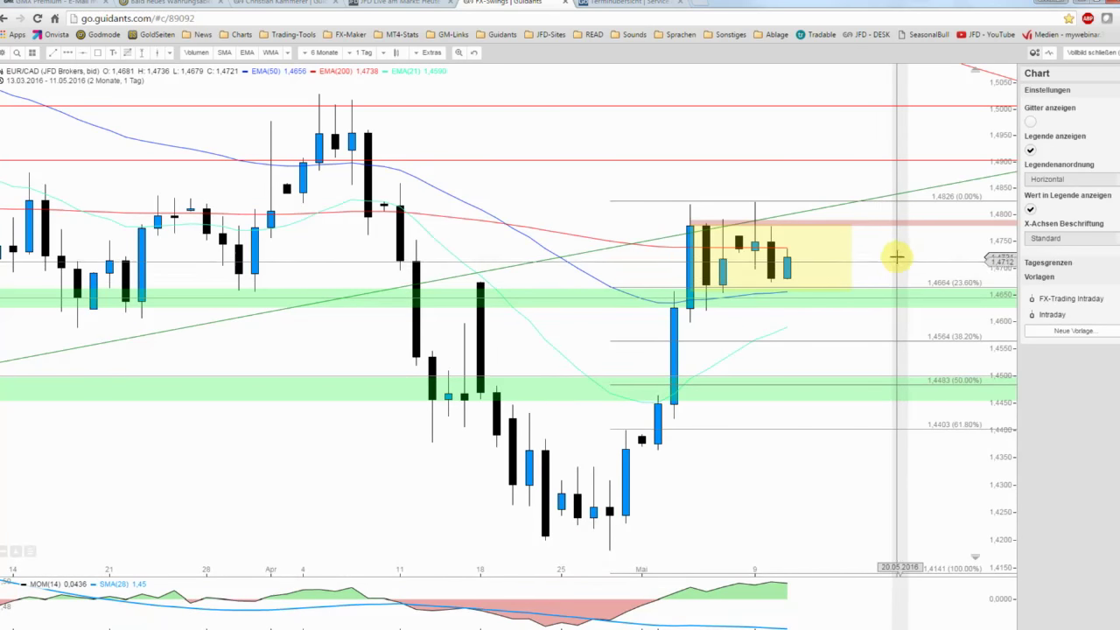
drag(896, 257, 908, 255)
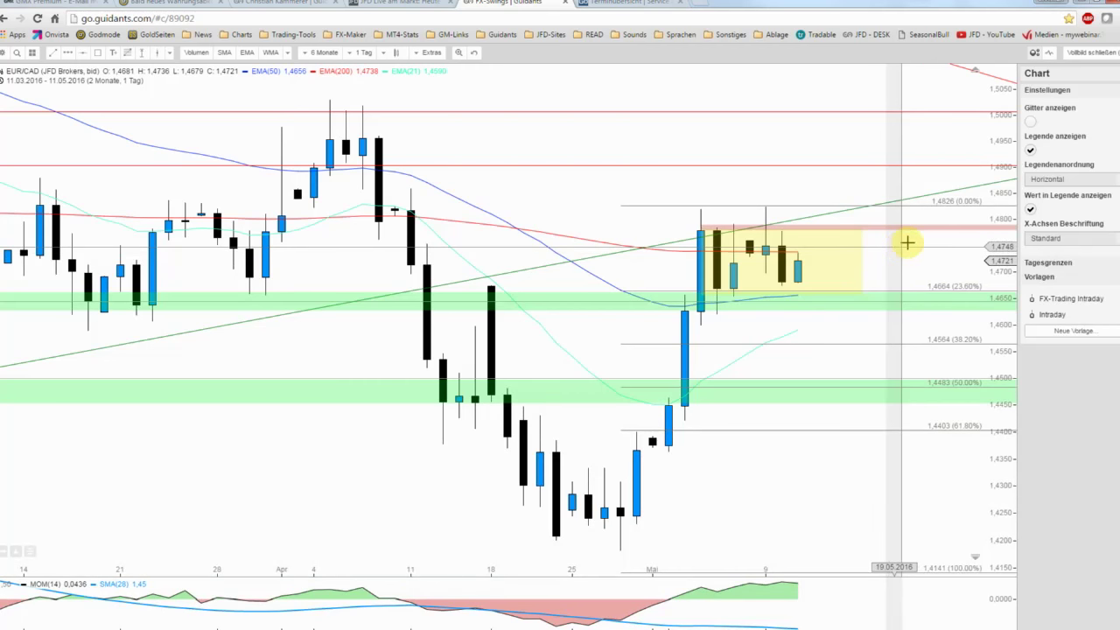
drag(997, 171, 995, 250)
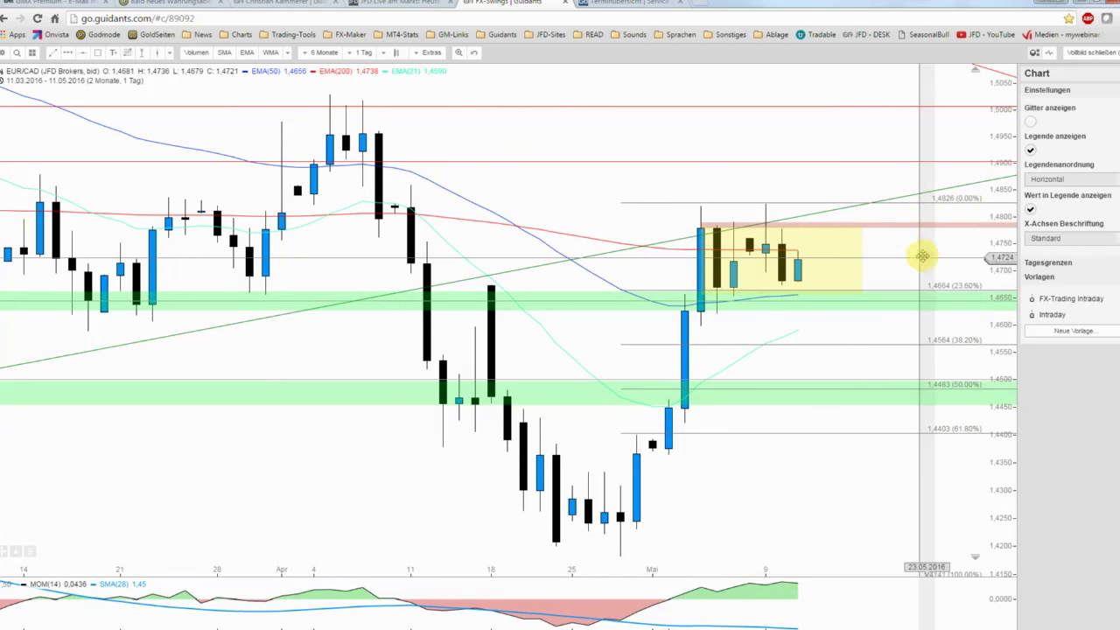
drag(923, 255, 937, 236)
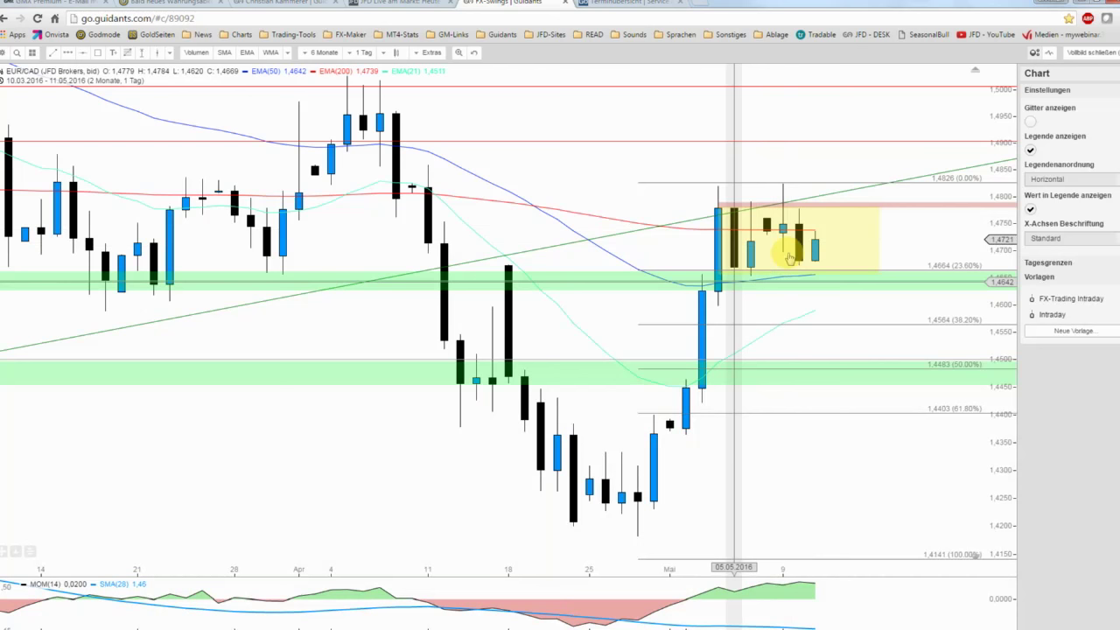
scroll(922, 255, up, 1)
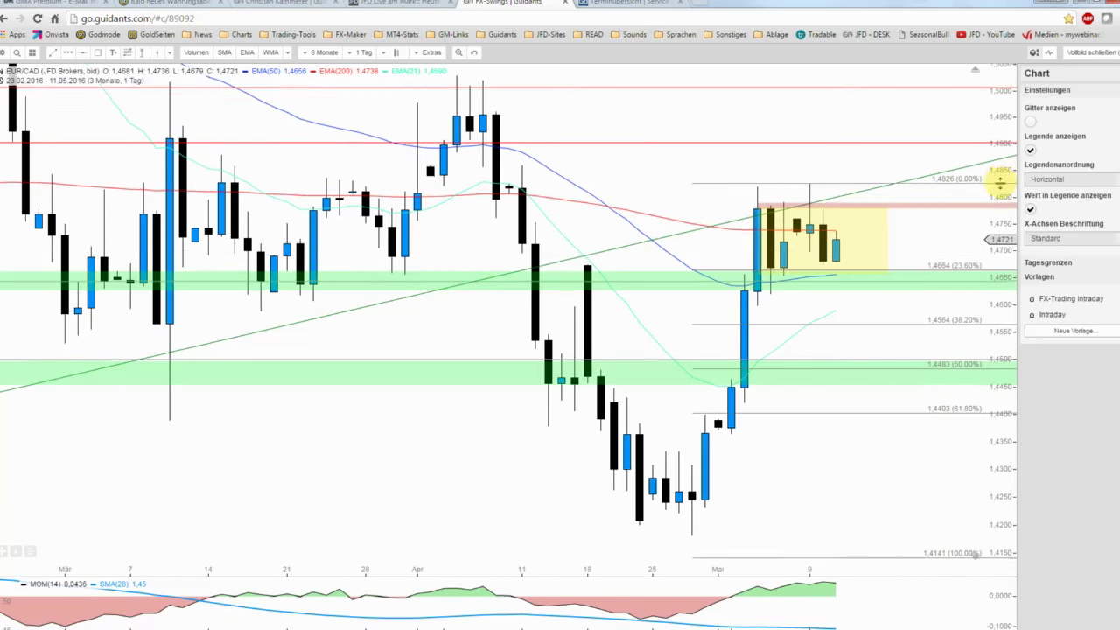
scroll(963, 210, down, 1)
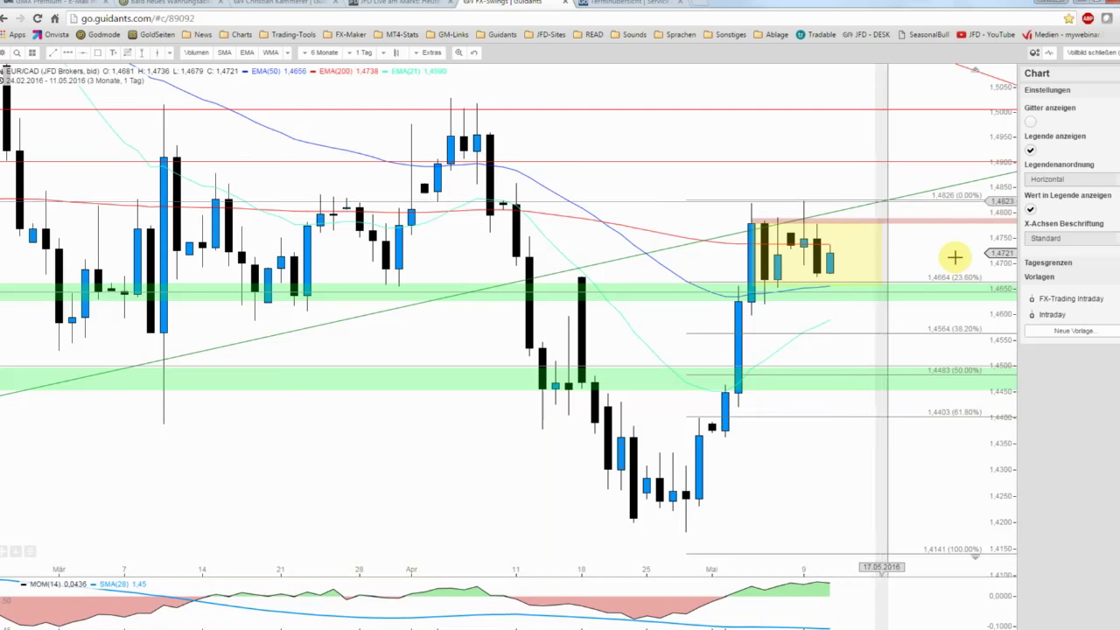
scroll(1010, 255, down, 3)
mouse_move(991, 181)
mouse_down()
mouse_move(862, 265)
mouse_move(813, 268)
mouse_up()
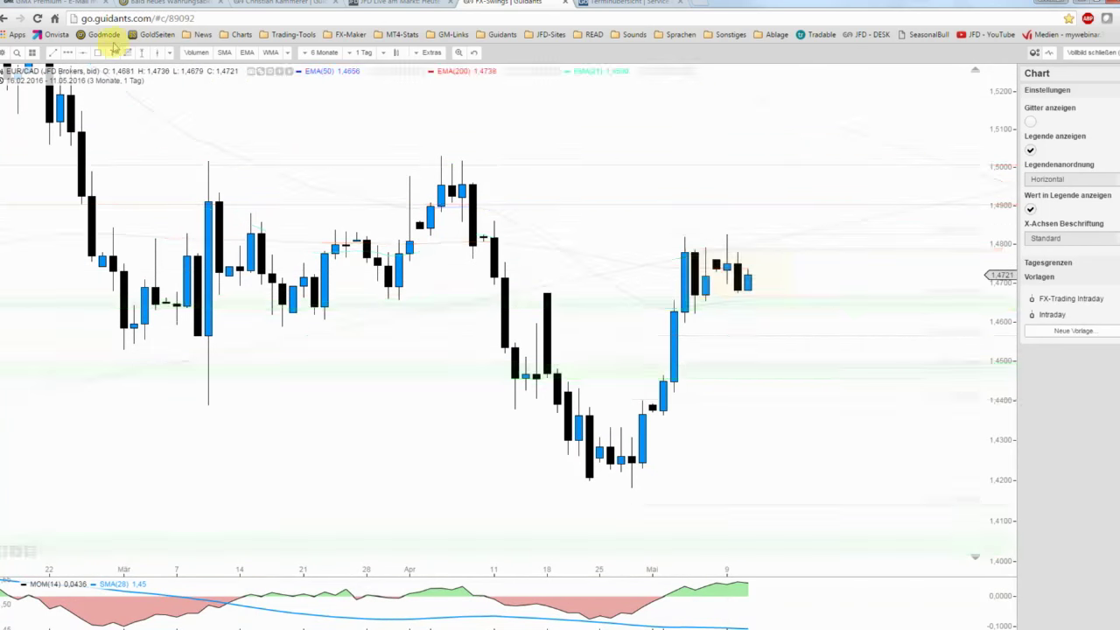
- Draw a 'blauer Pfeil' blue zigzag path arrow out of the yellow range
click(53, 52)
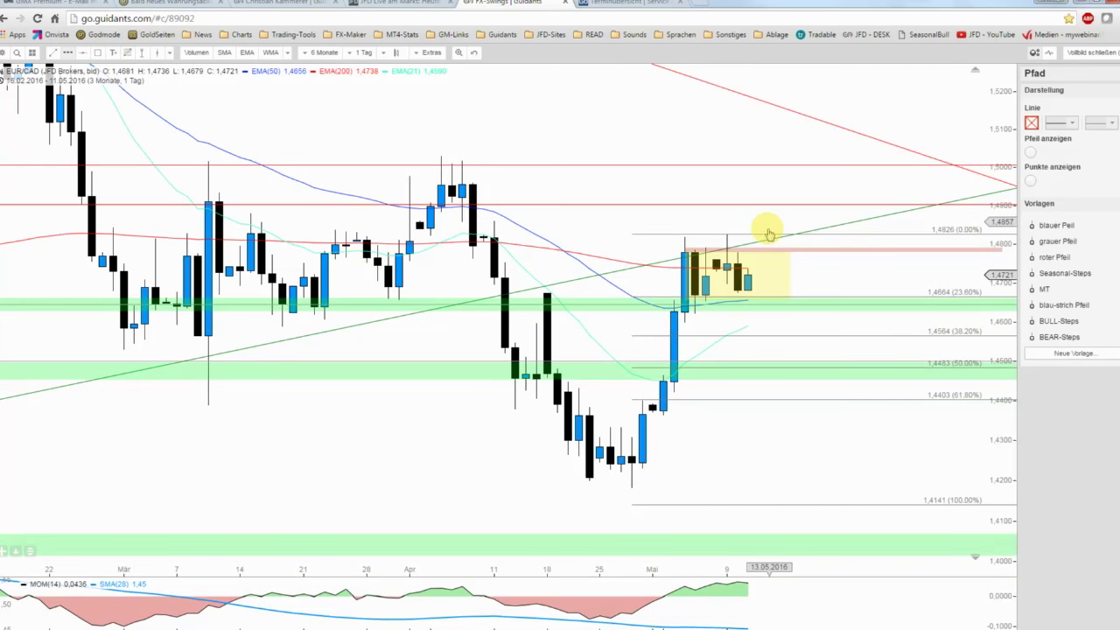
click(747, 263)
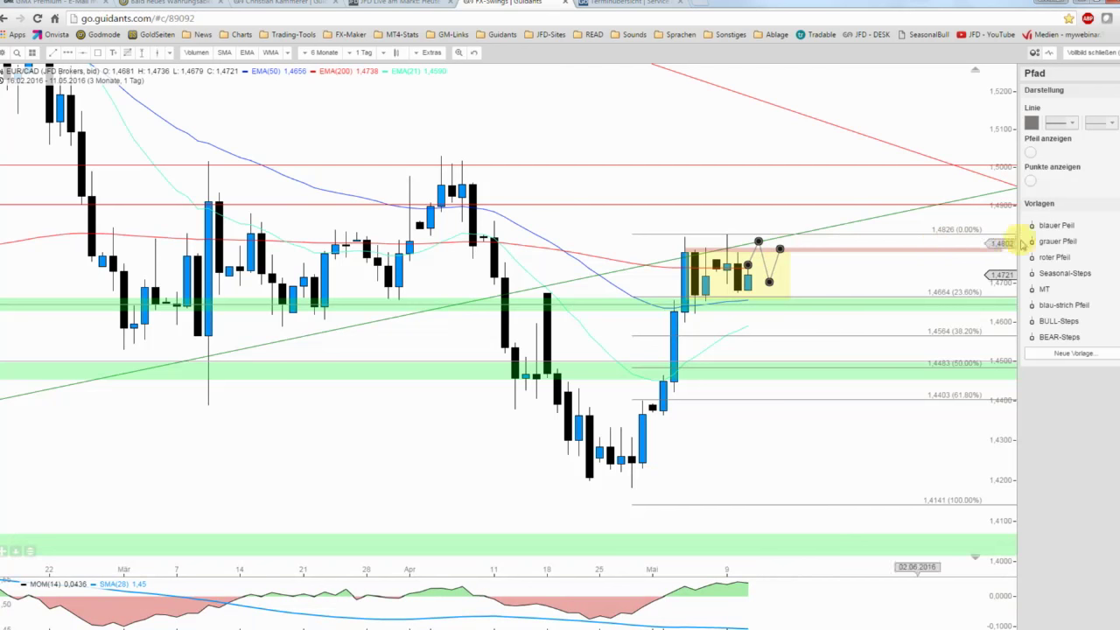
click(1054, 225)
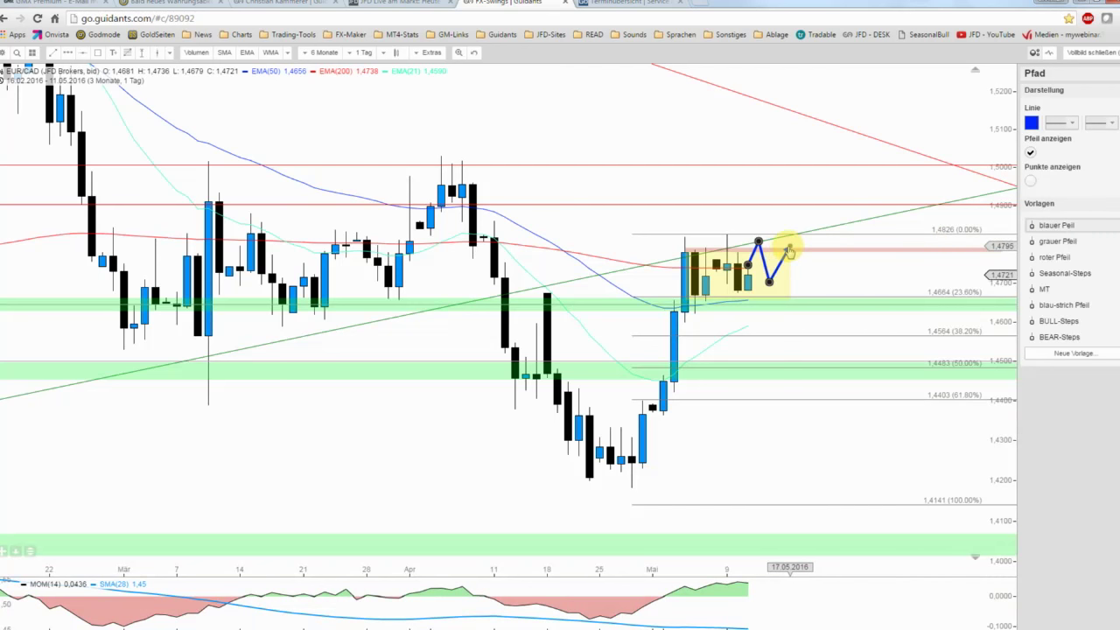
double_click(789, 248)
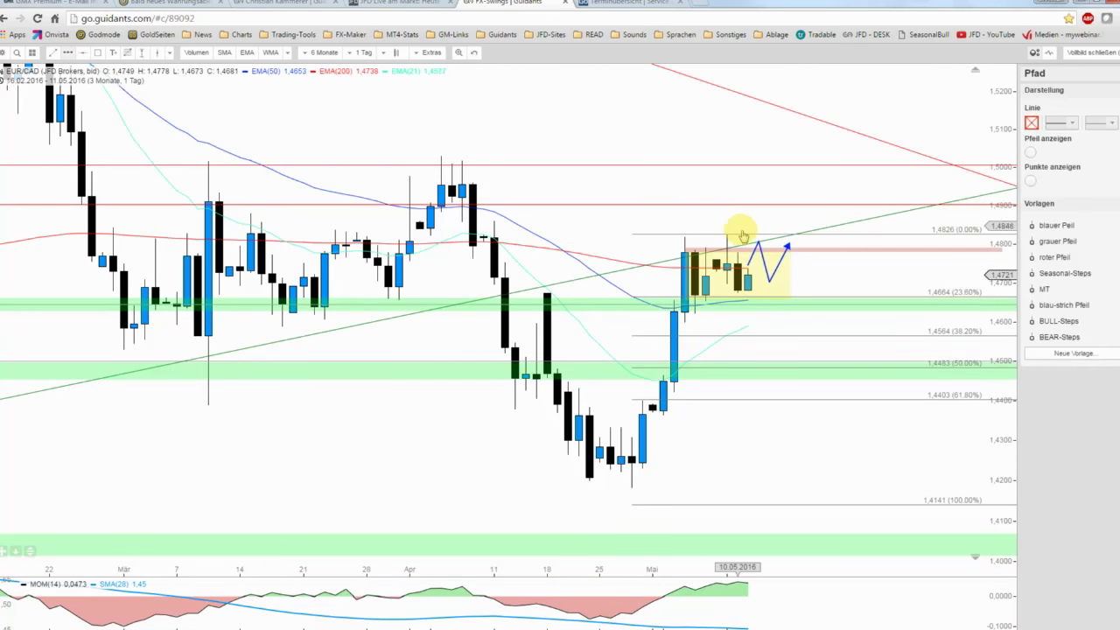
- Draw a dashed blue path climbing toward 1,5100, ending with a dip near 1,5000
click(758, 231)
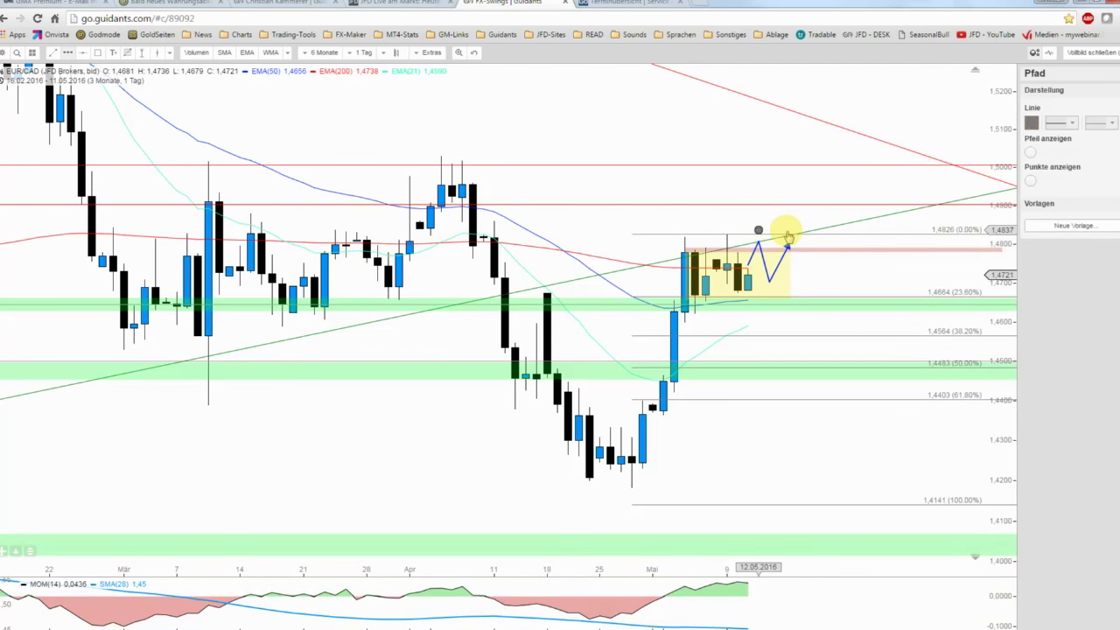
click(789, 231)
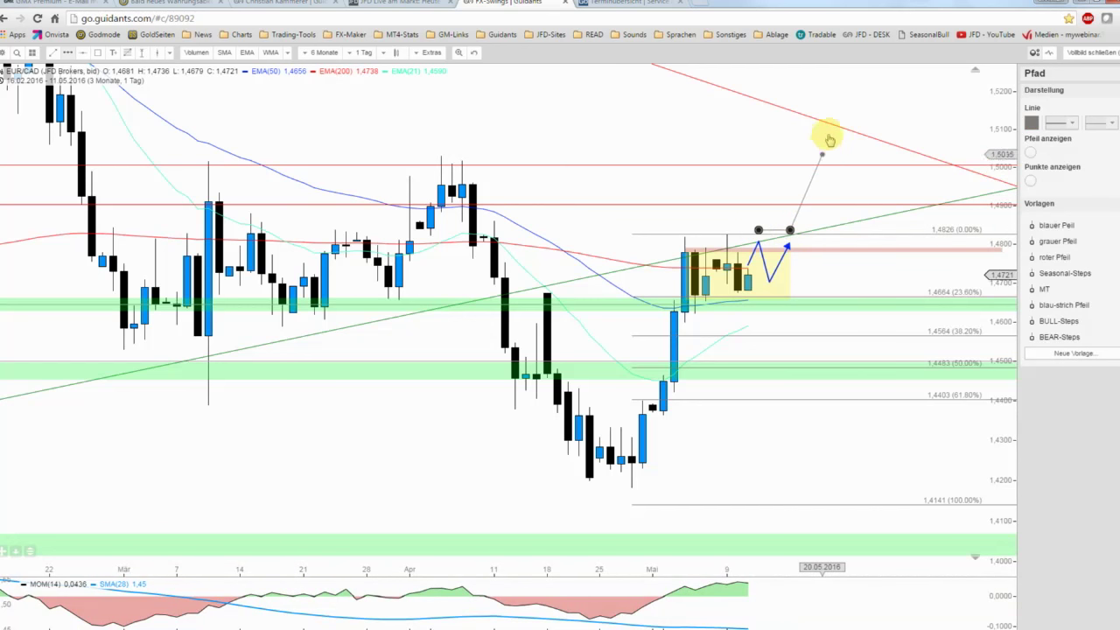
click(834, 128)
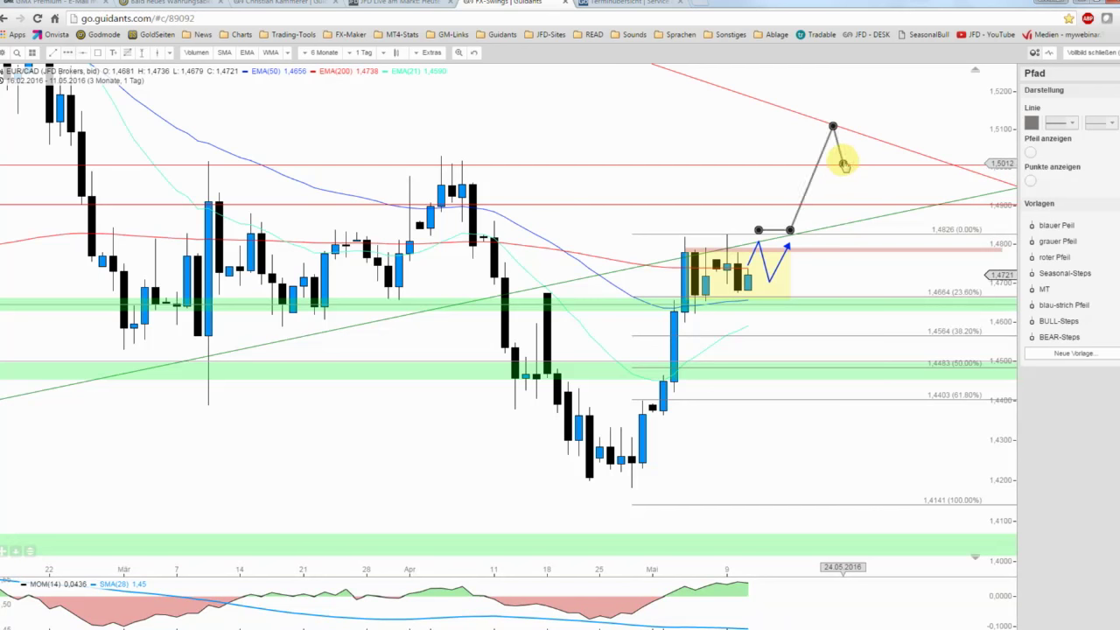
double_click(843, 164)
click(1064, 306)
- Draw a 'grauer Pfeil' grey path dropping from below the range to 1,4403, then bouncing
click(875, 187)
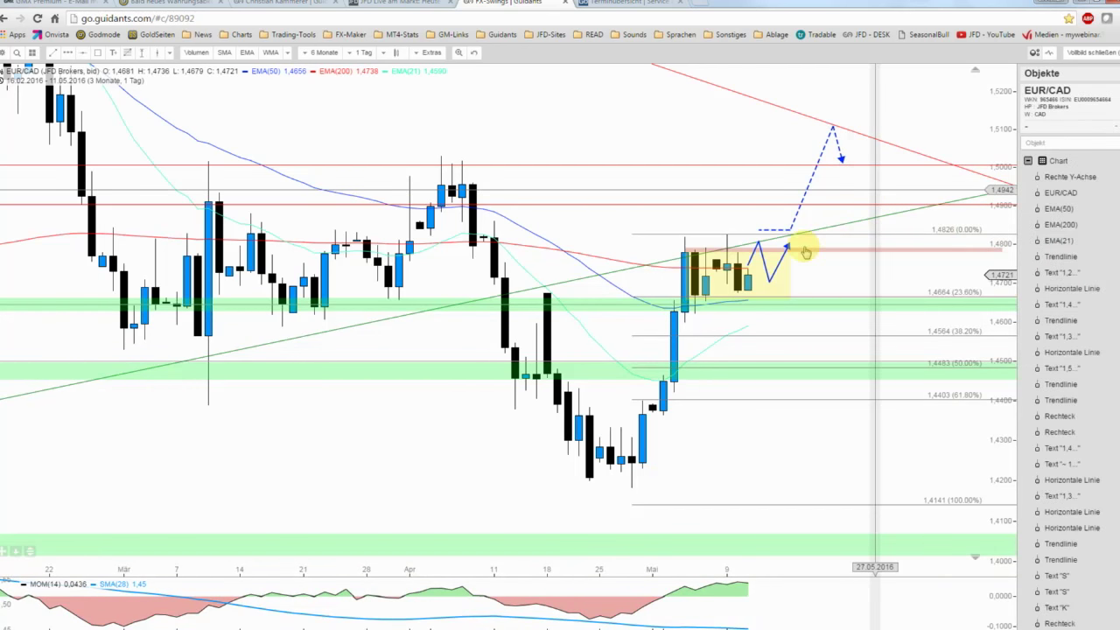
scroll(832, 253, down, 1)
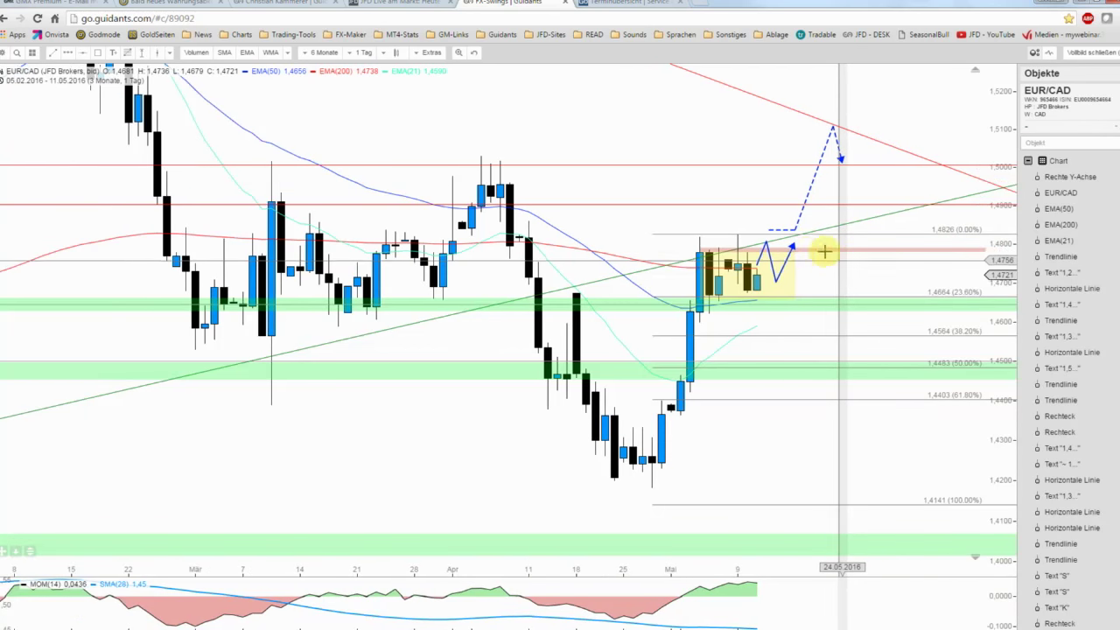
click(67, 54)
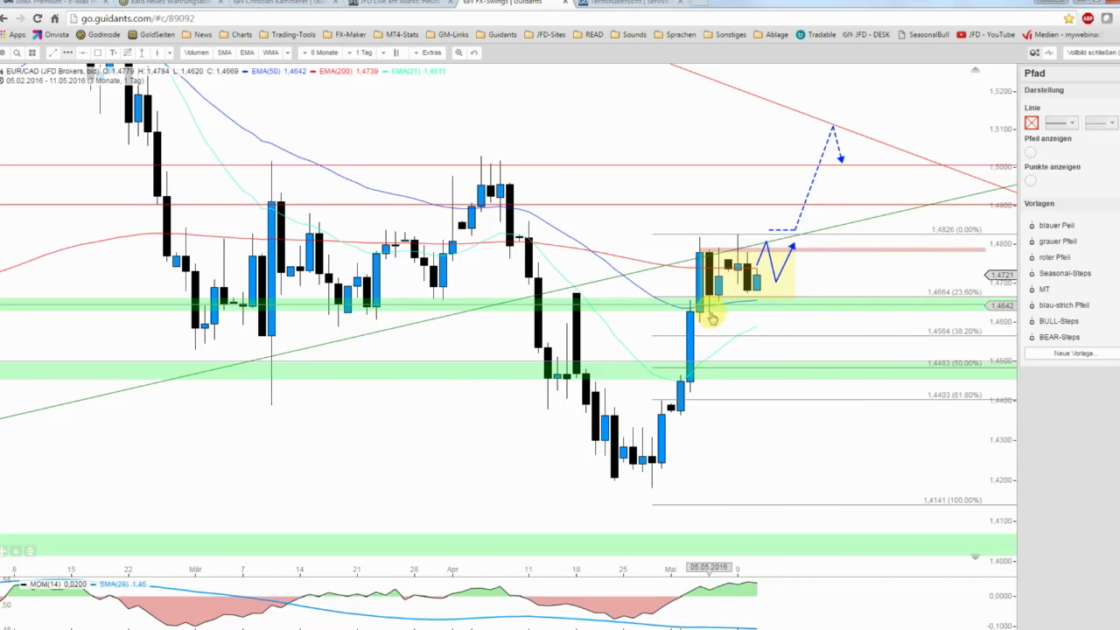
click(766, 314)
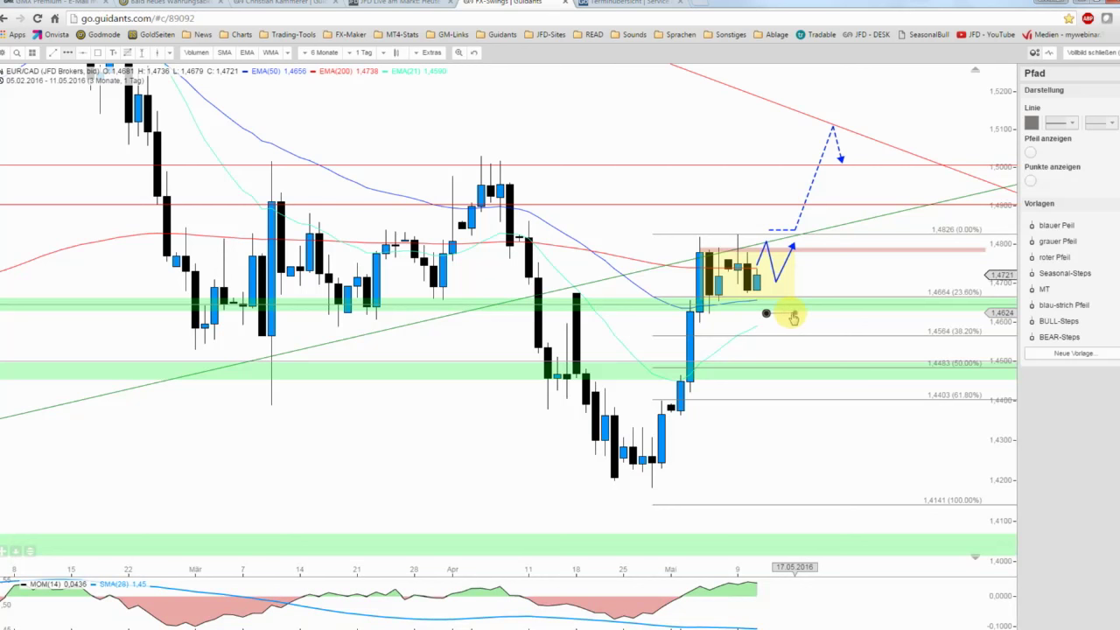
click(832, 367)
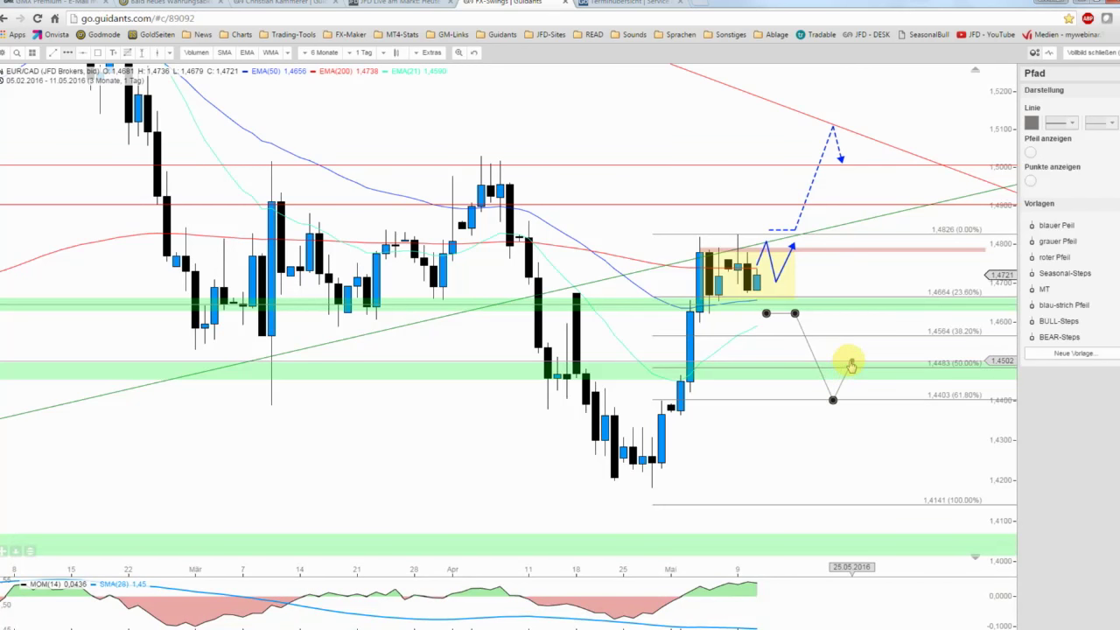
double_click(852, 363)
click(1036, 246)
click(866, 325)
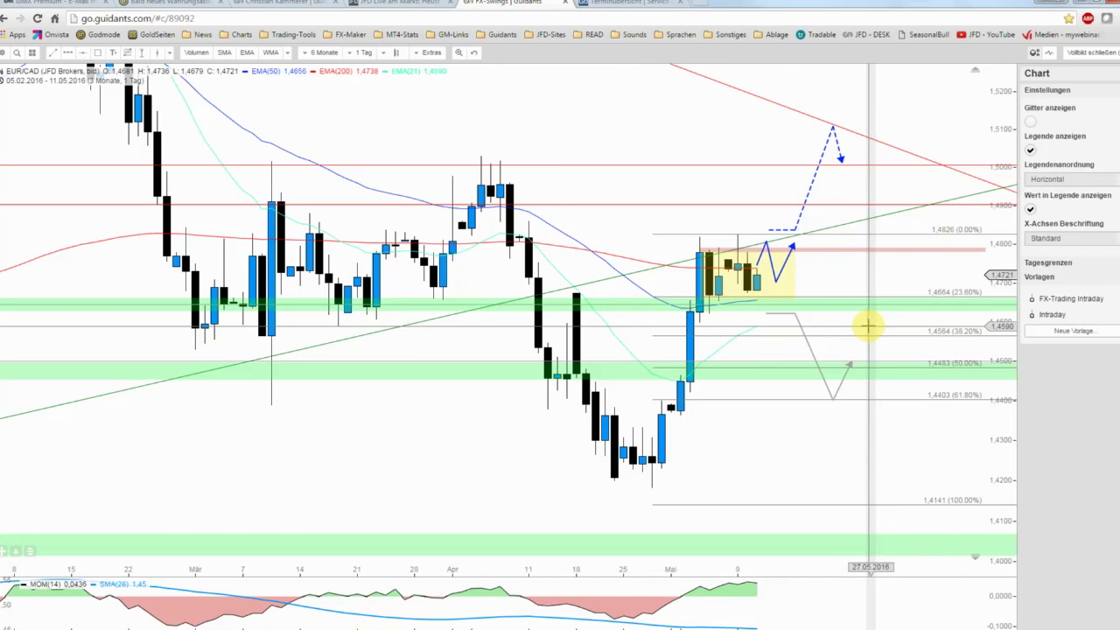
- Place the seasonality indicator at lower left with 40 preview days for market EURCAD-7-22
drag(866, 326, 855, 325)
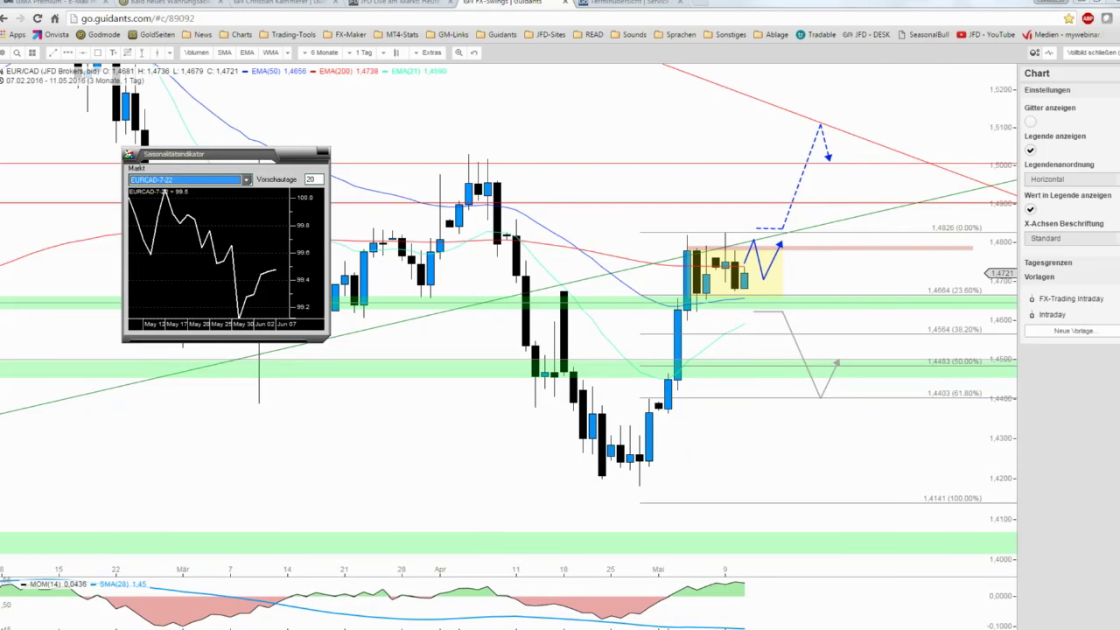
drag(213, 154, 209, 177)
drag(181, 245, 79, 412)
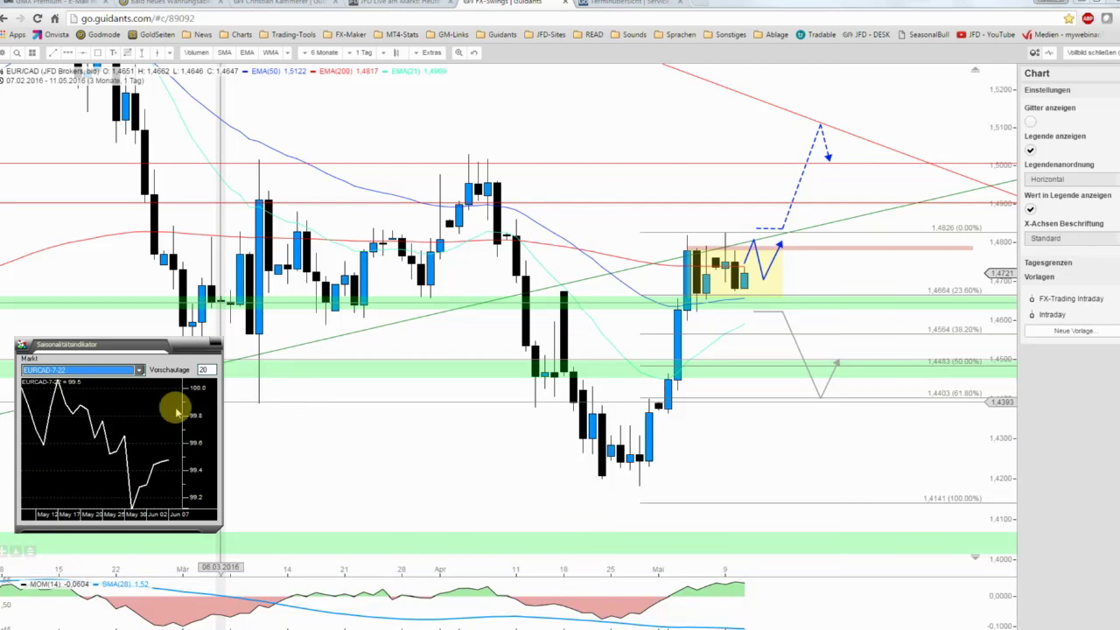
click(205, 369)
text(40)
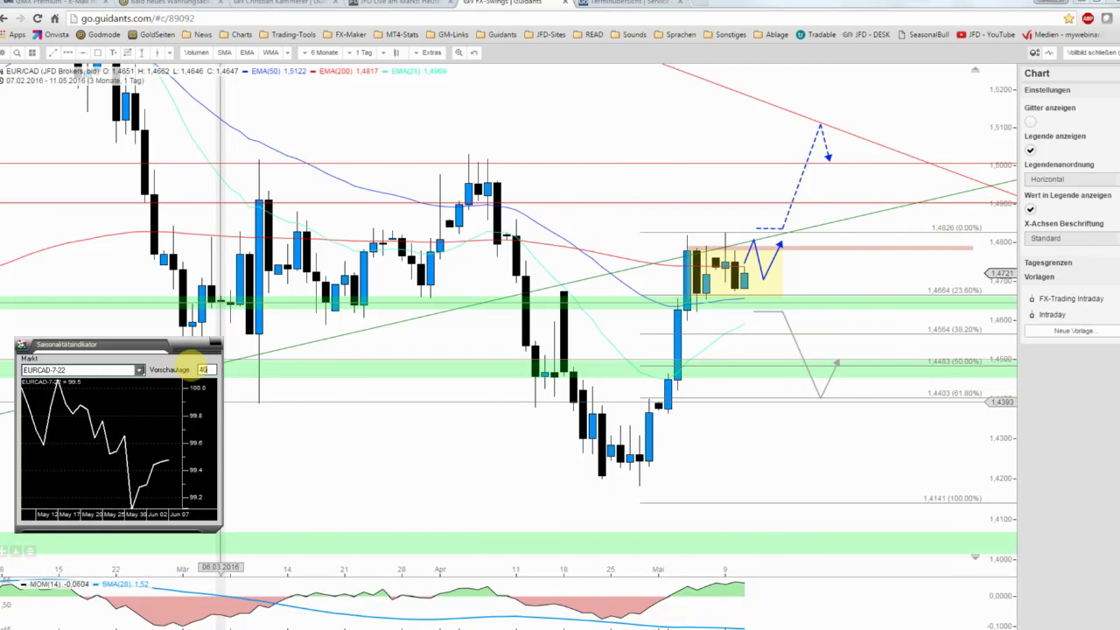
click(138, 370)
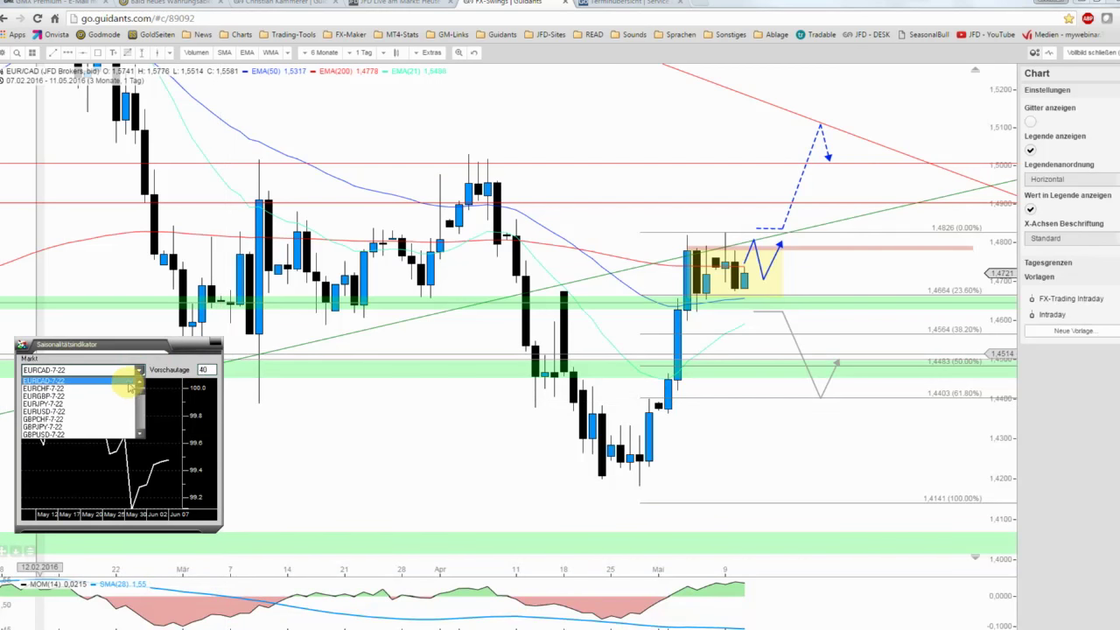
click(130, 381)
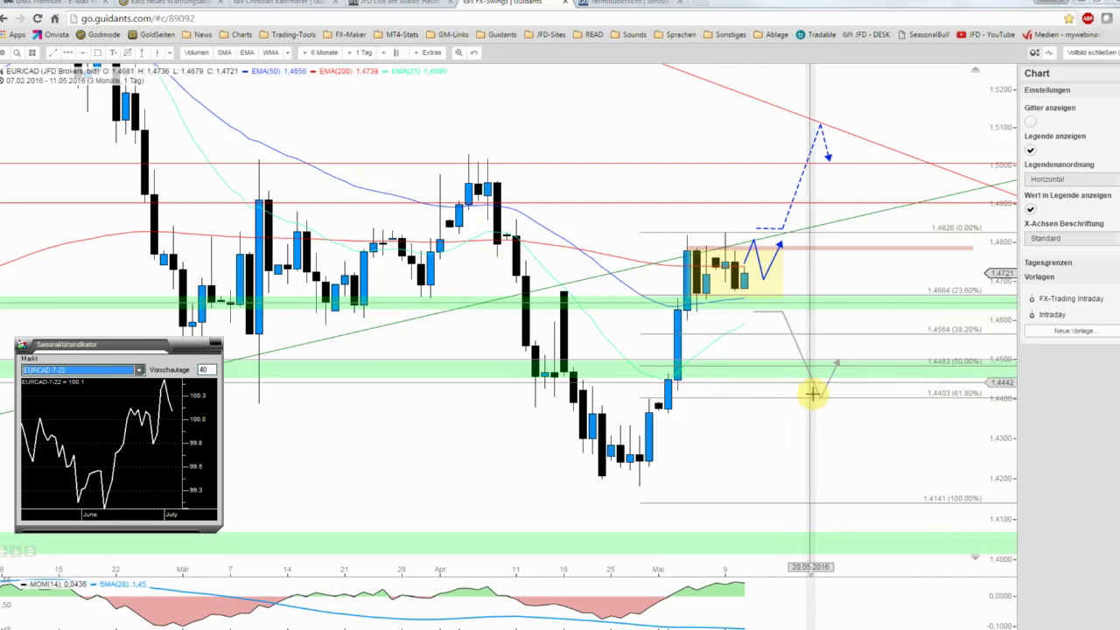
drag(820, 398, 816, 387)
key(ctrl+z)
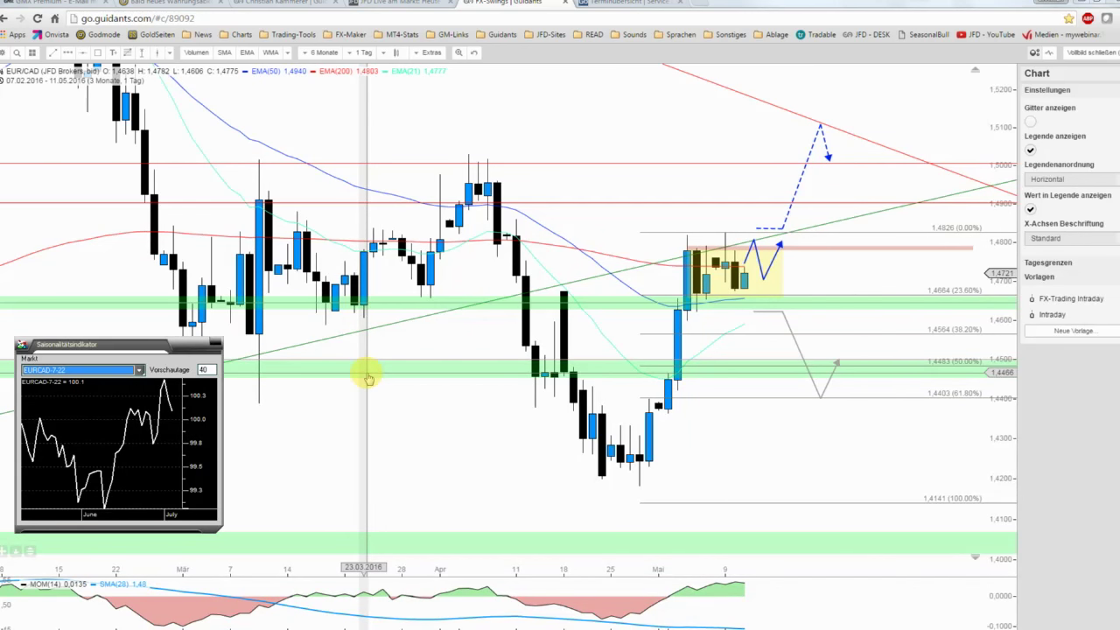
click(630, 3)
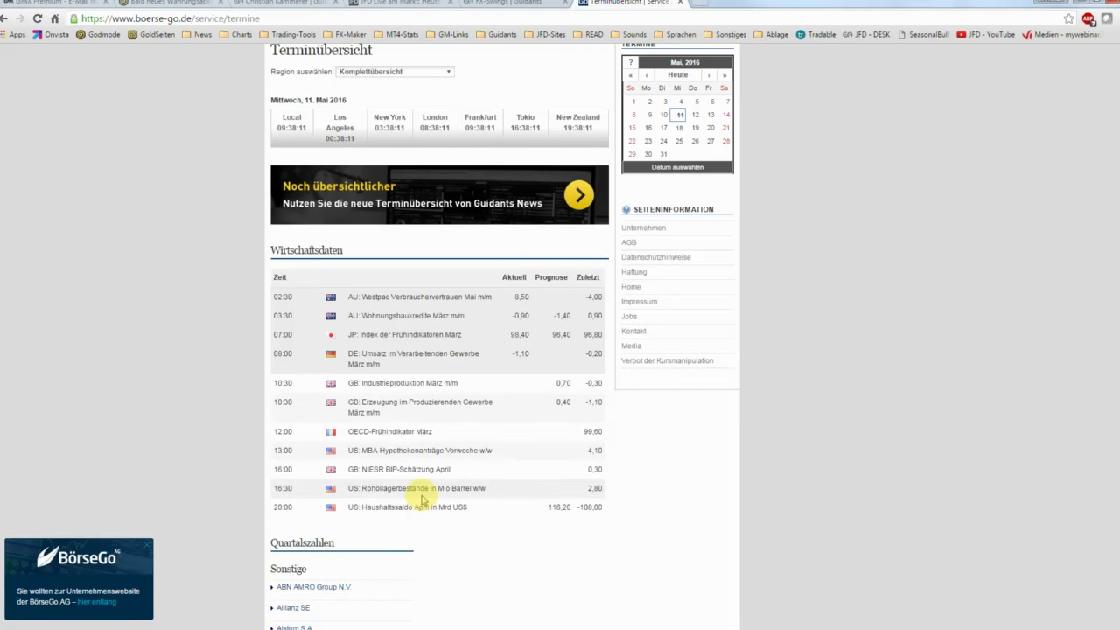
- Return to the FX-Swings | Guidants tab showing the EUR/CAD chart
click(496, 3)
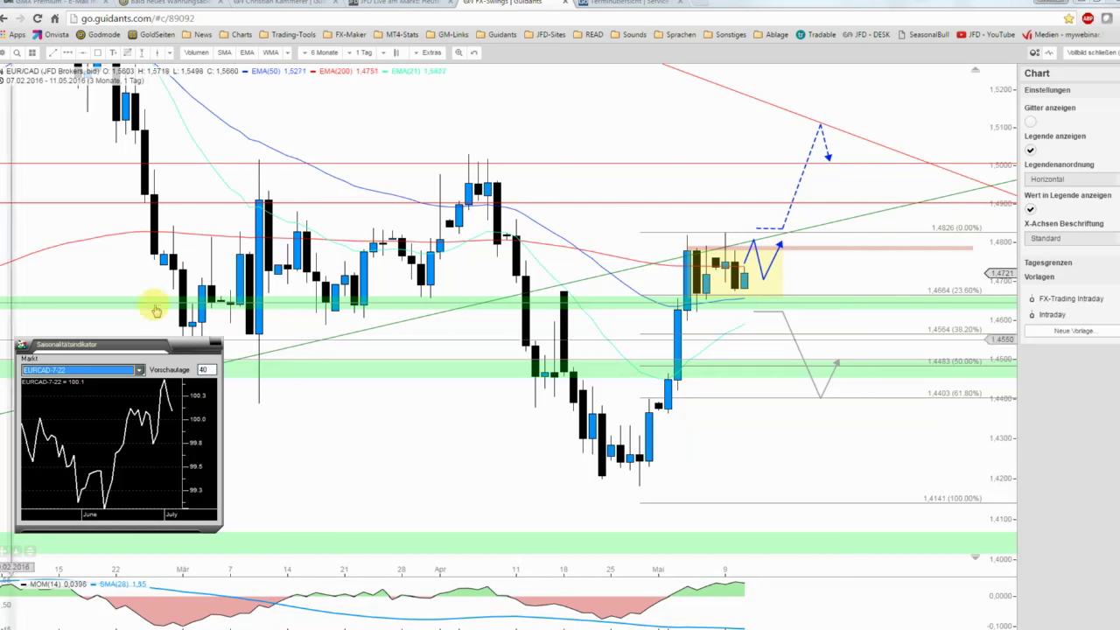
- Save the EUR/CAD chart with Speichern from the chart's file menu
click(4, 53)
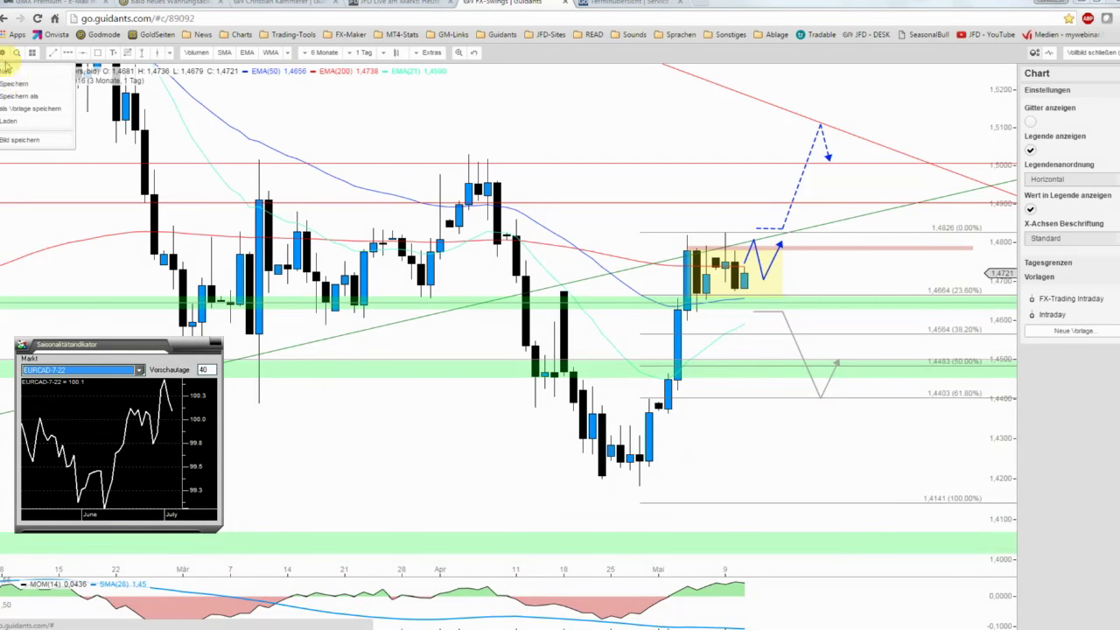
click(16, 85)
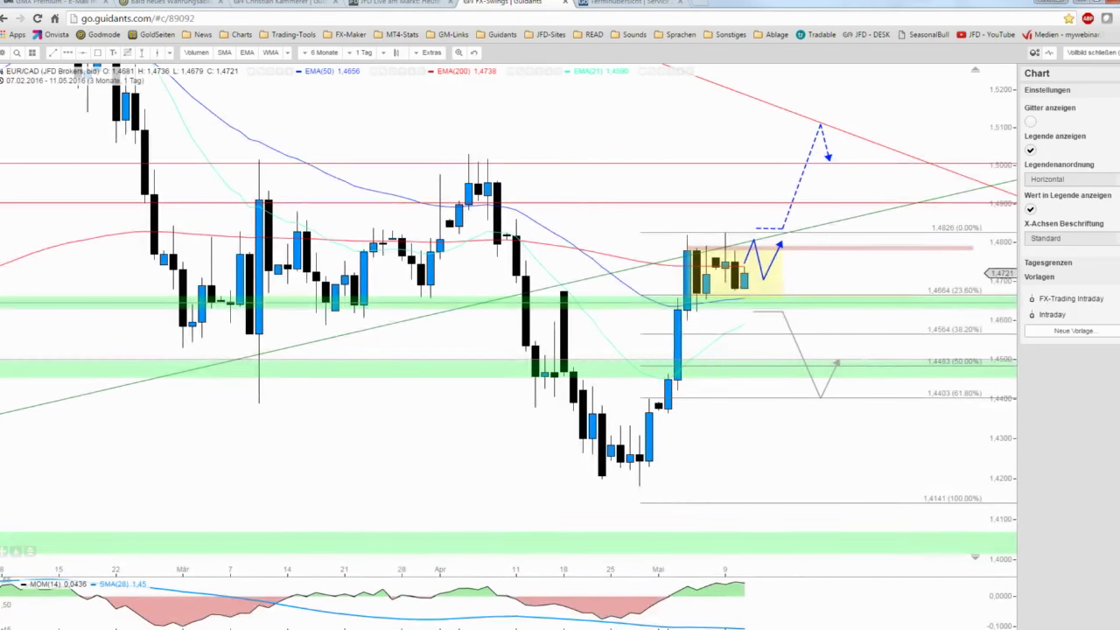